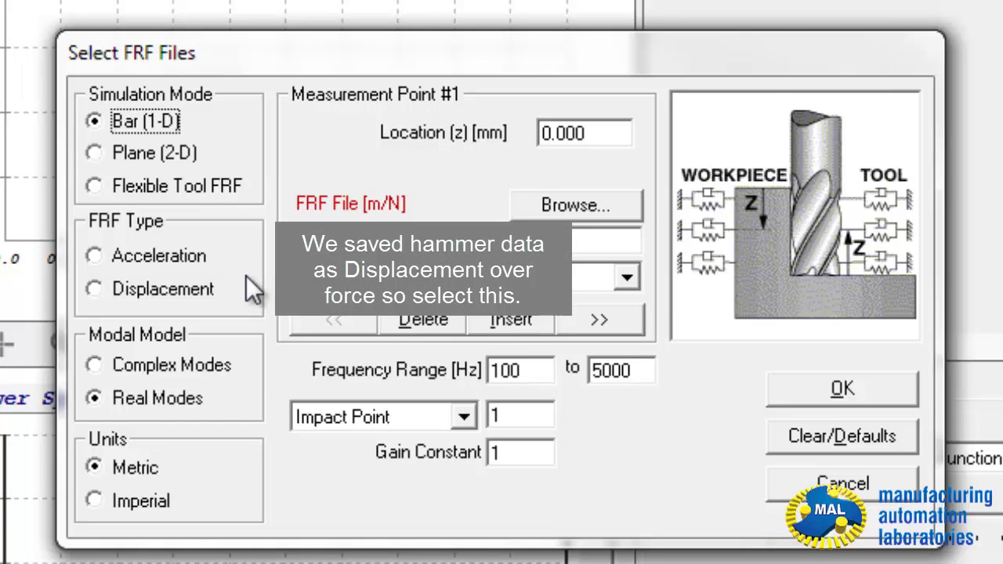
Step: Set the FRF type to Displacement and load MidHammer_x2 as the FRF file, using the MalTF (*.mtb) file type
left_click(181, 291)
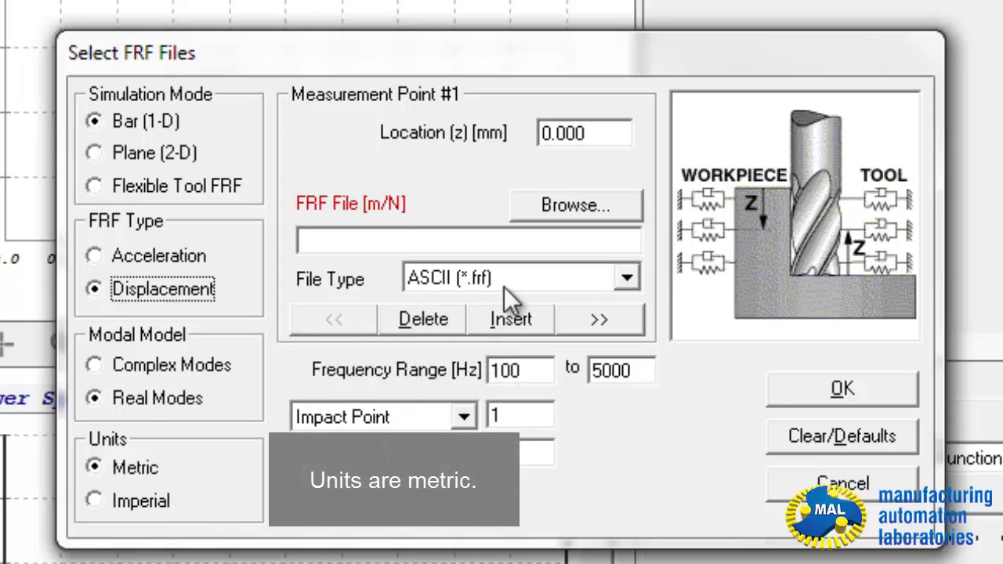
left_click(561, 277)
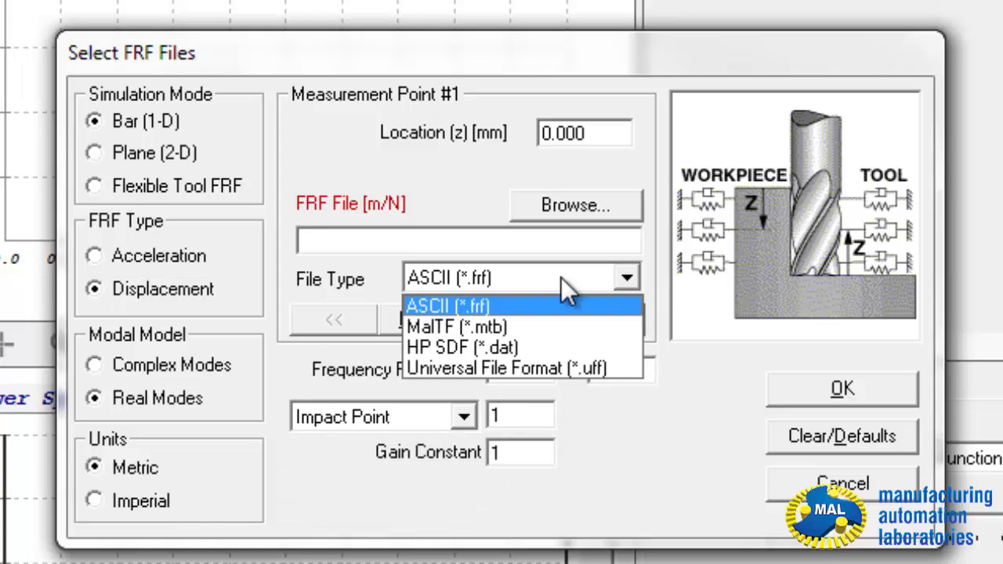
left_click(556, 331)
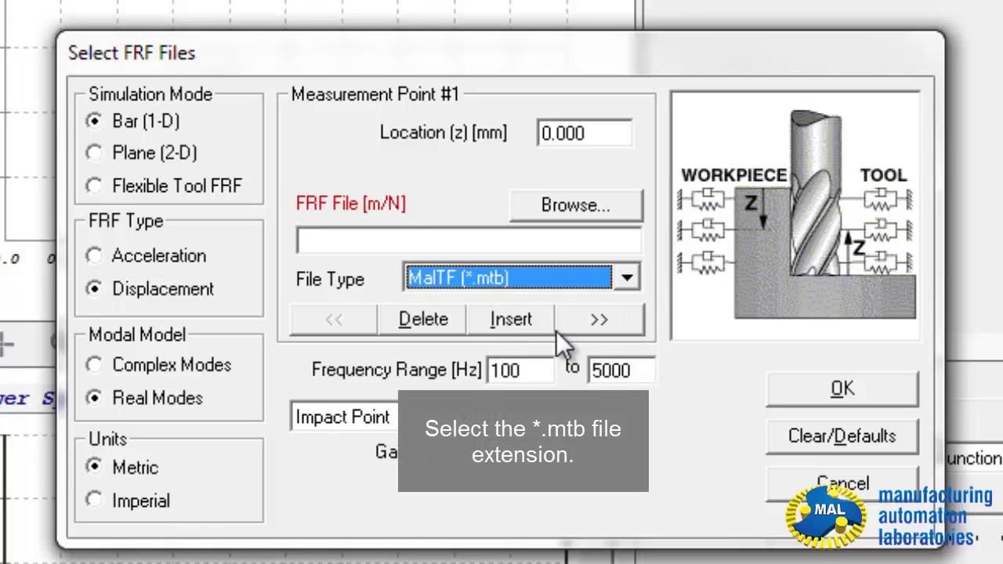
left_click(584, 207)
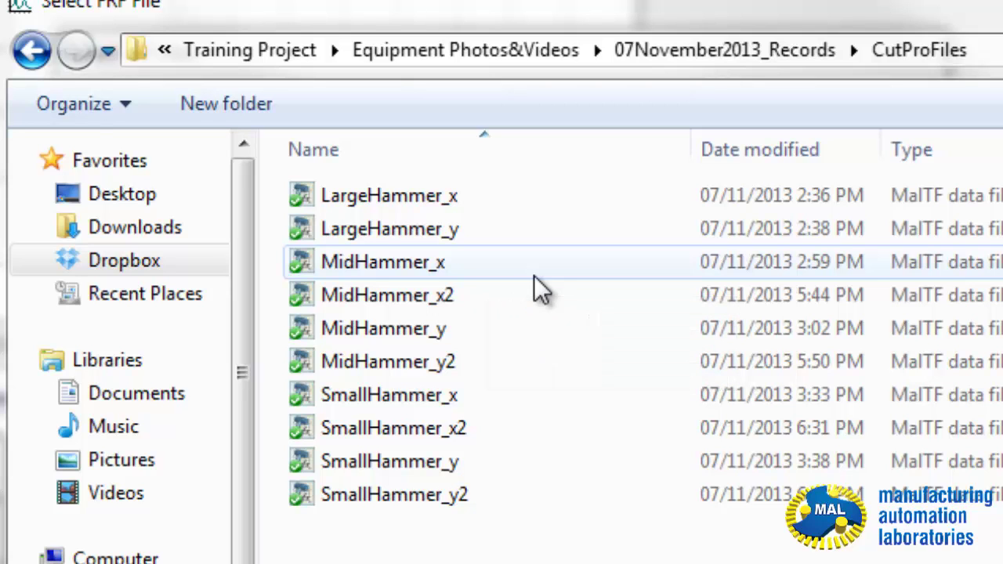
double_click(531, 298)
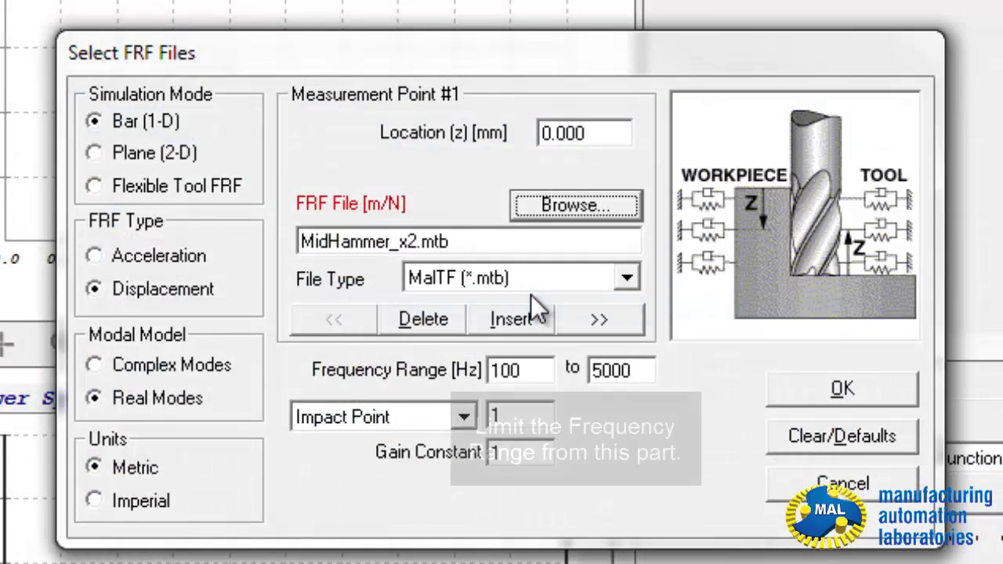
Step: Limit the frequency range to 300 to 2500 Hz and accept the FRF file settings
left_click(502, 371)
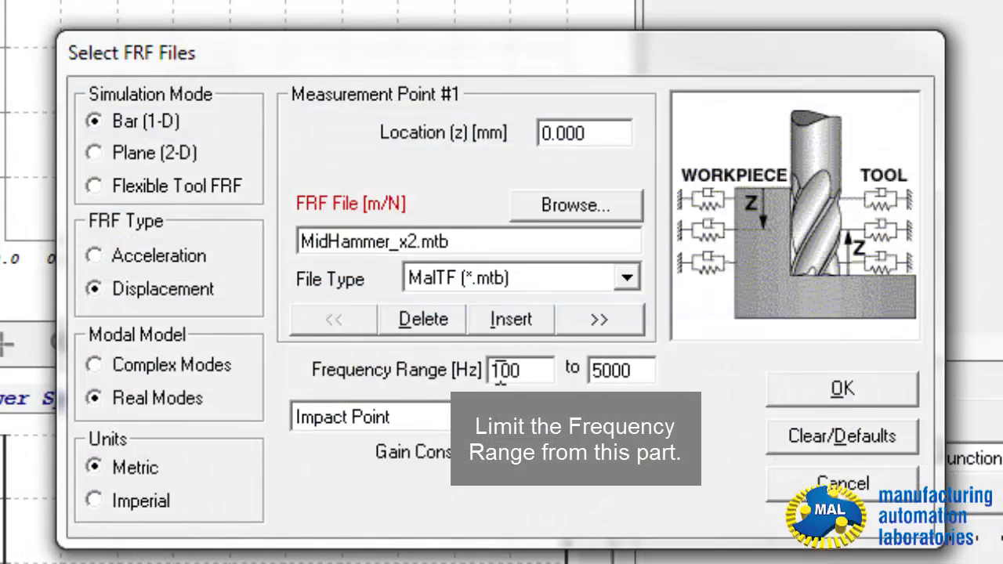
left_click_drag(502, 371, 442, 362)
type("3")
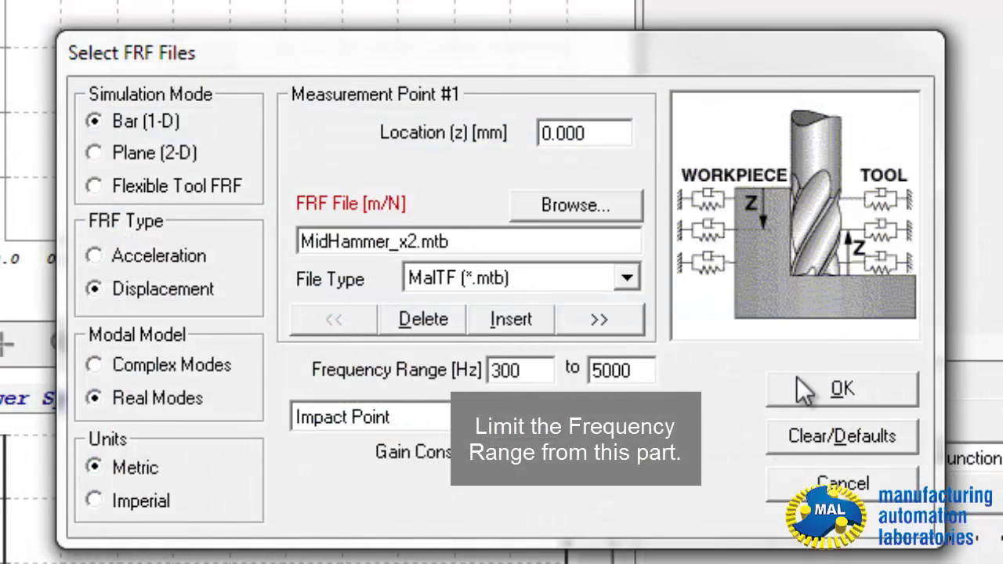
left_click(611, 370)
left_click_drag(611, 370, 547, 370)
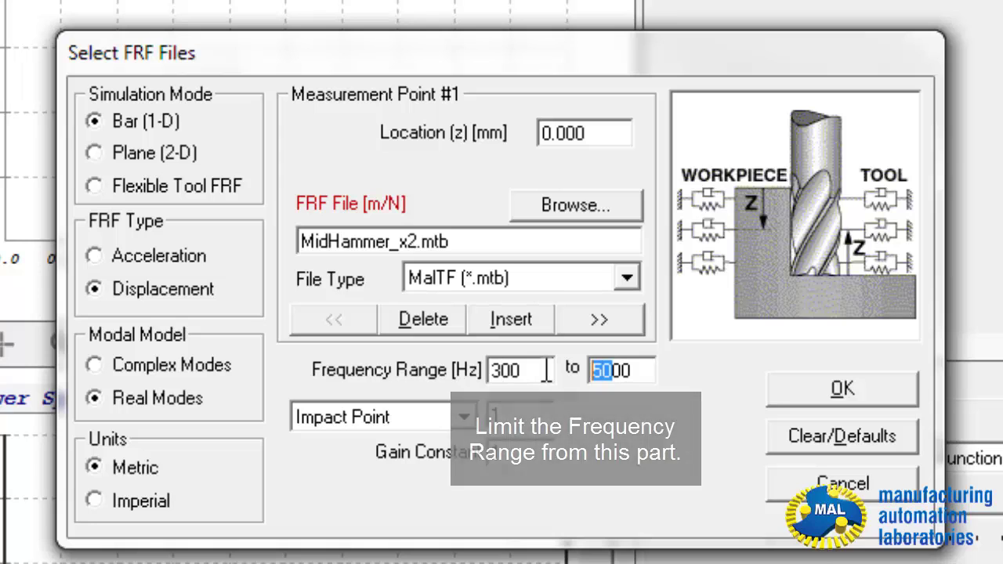
type("25")
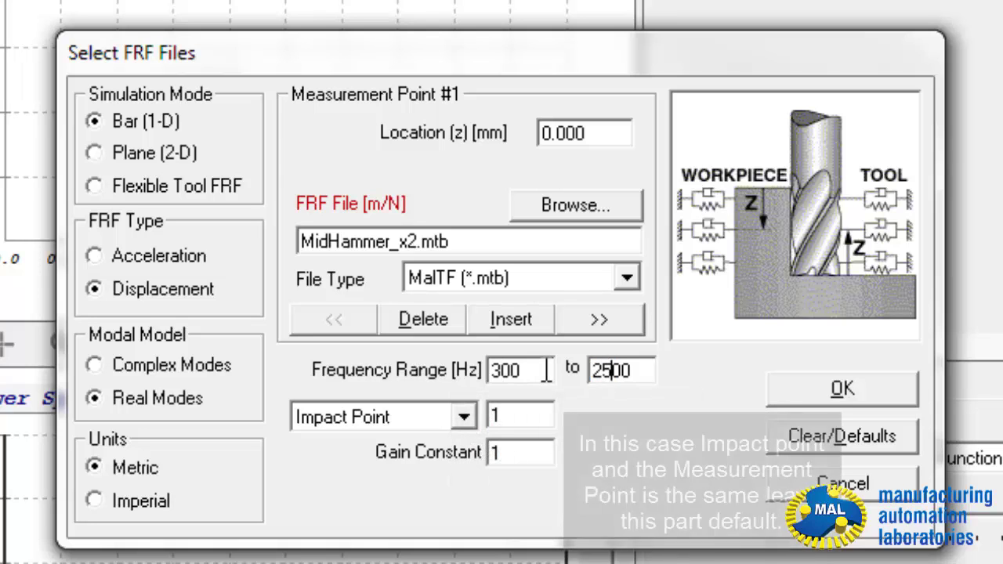
left_click(830, 390)
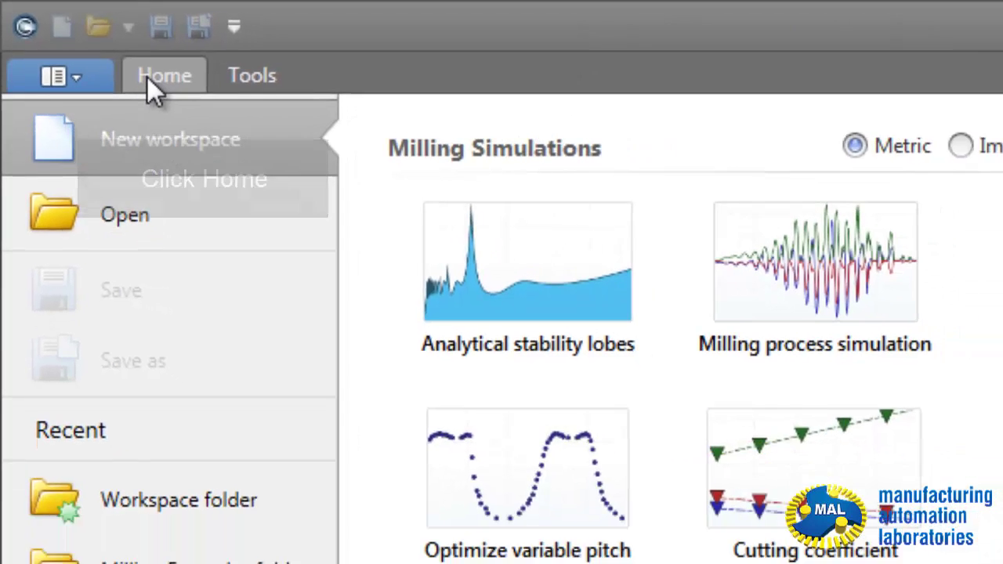
Step: Start the MalTF module from CutPro and open the X-axis measurement MidHammer_x2 from the CutProFiles folder
left_click(195, 90)
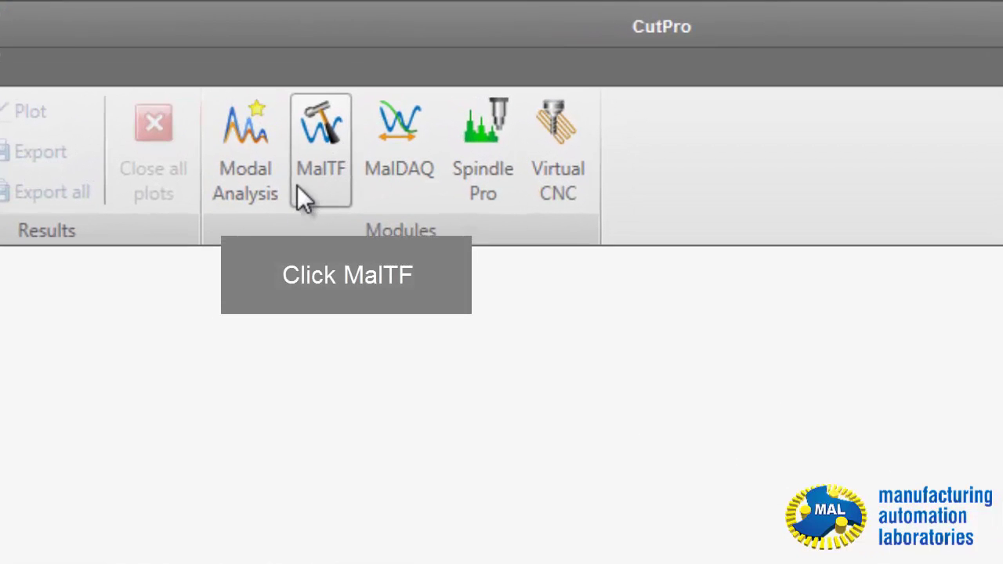
left_click(297, 188)
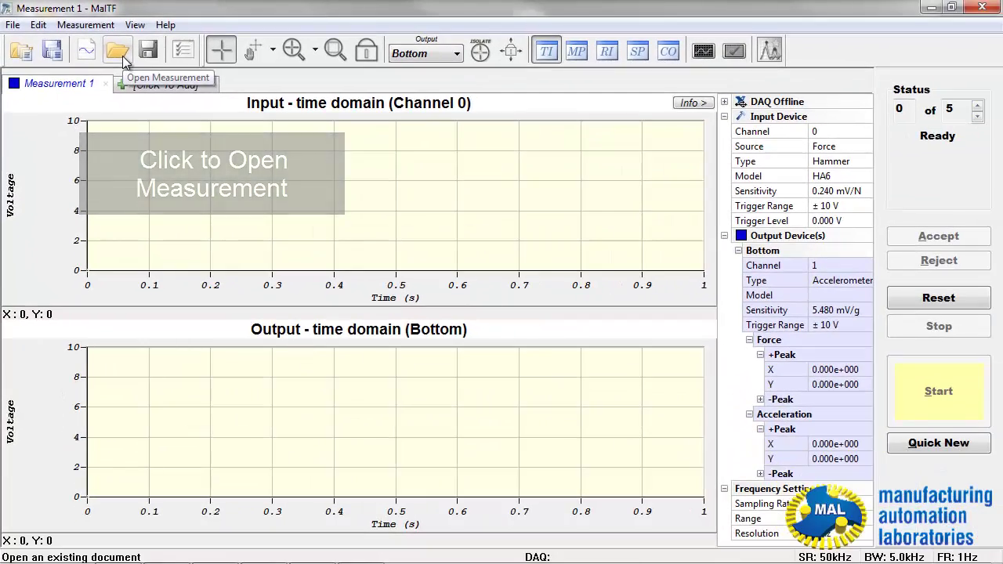
left_click(210, 92)
left_click(443, 200)
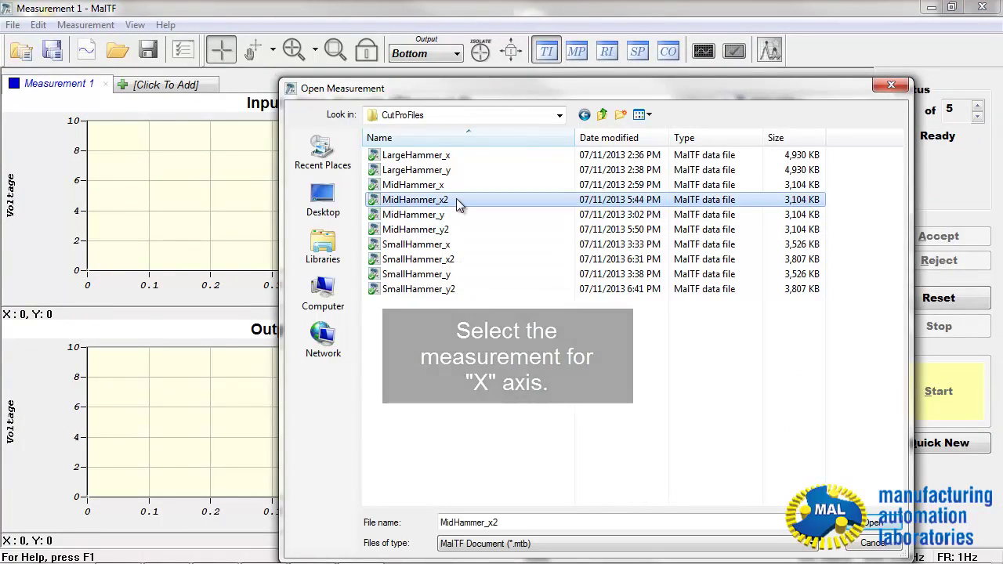
double_click(460, 201)
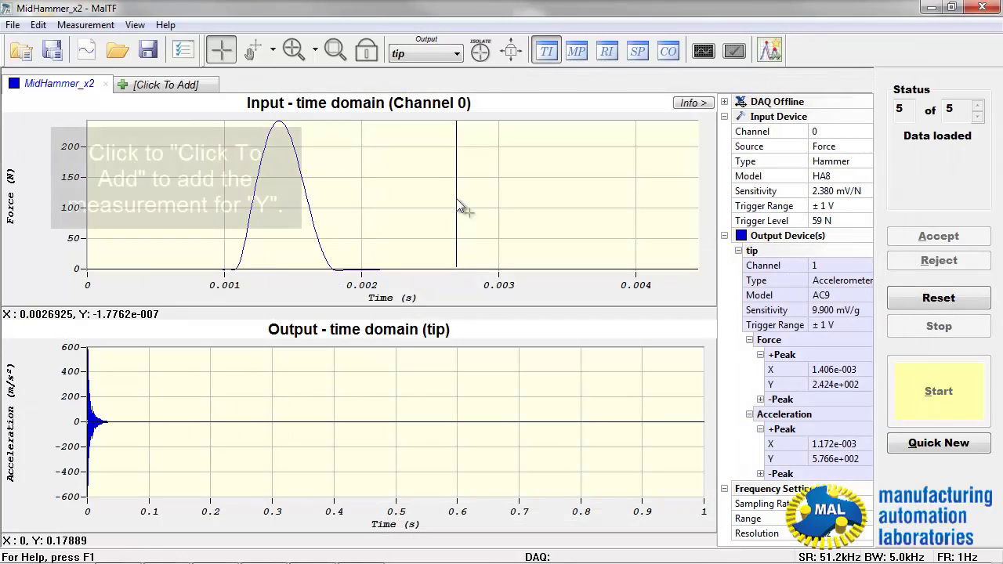
Step: Add the existing Y-axis measurement MidHammer_y2 alongside the X-axis measurement
left_click(171, 84)
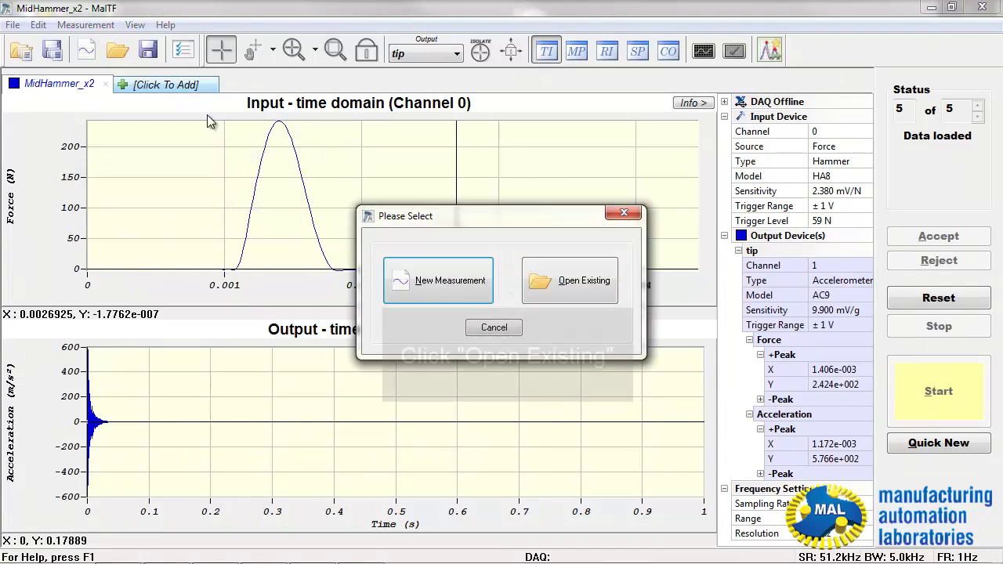
left_click(570, 277)
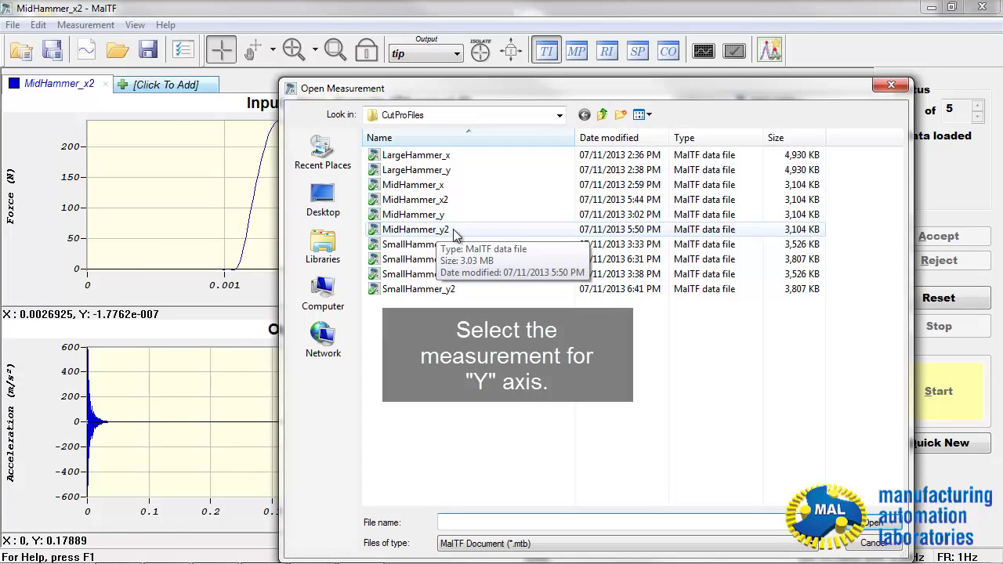
double_click(450, 234)
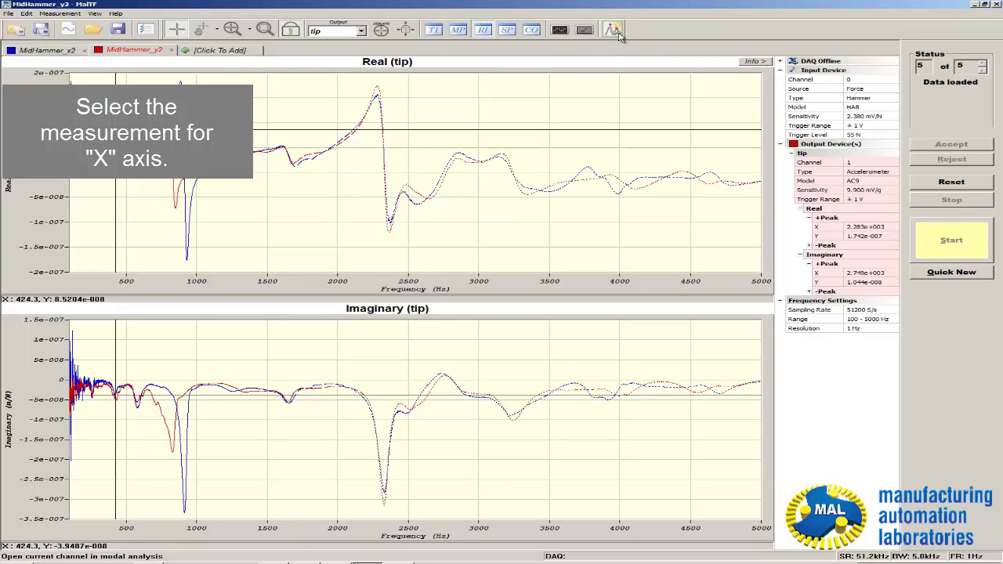
Step: Send the MidHammer_x2 measurement to Modal Analysis and maximize the 3D Modal Analysis window
left_click(61, 52)
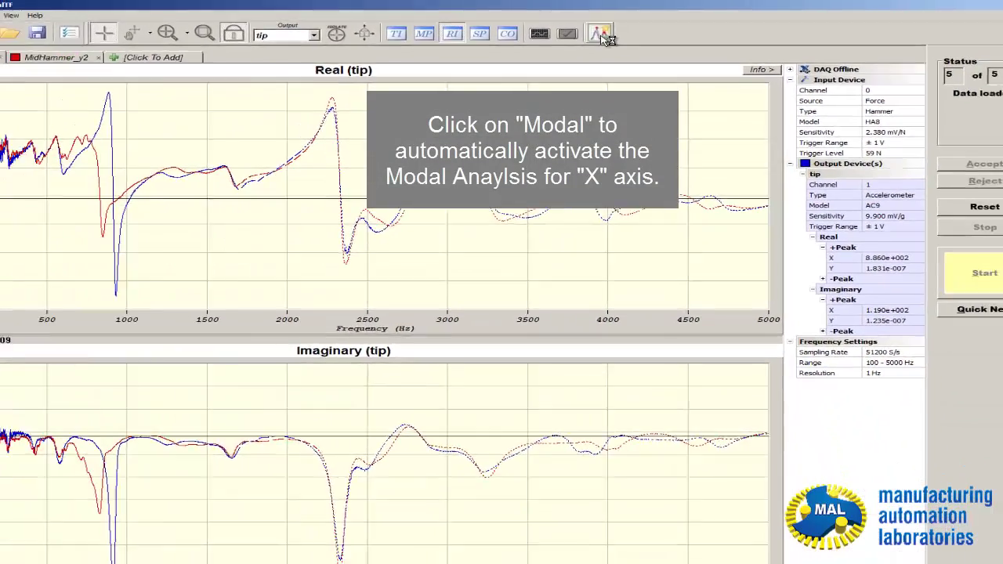
left_click(517, 61)
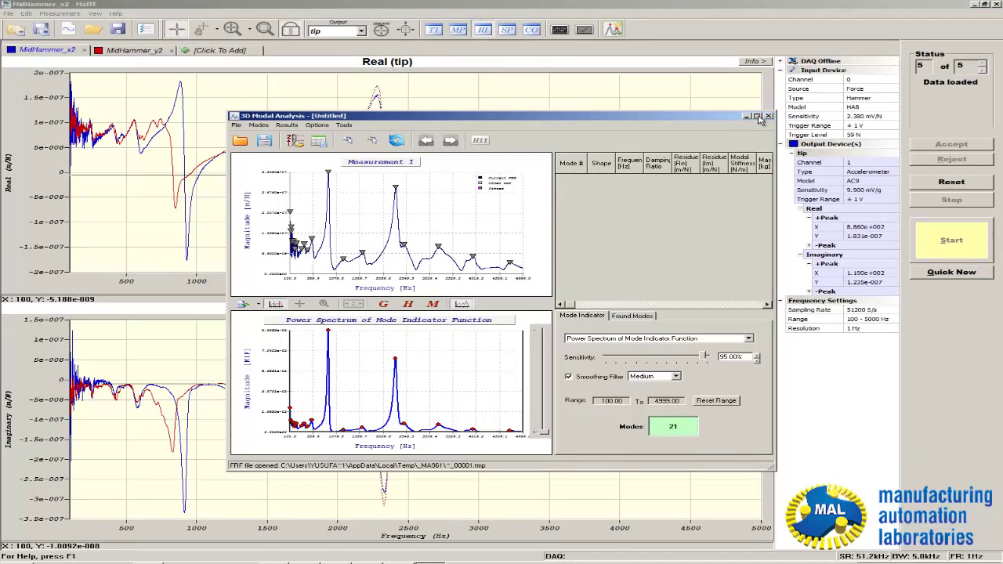
left_click(757, 117)
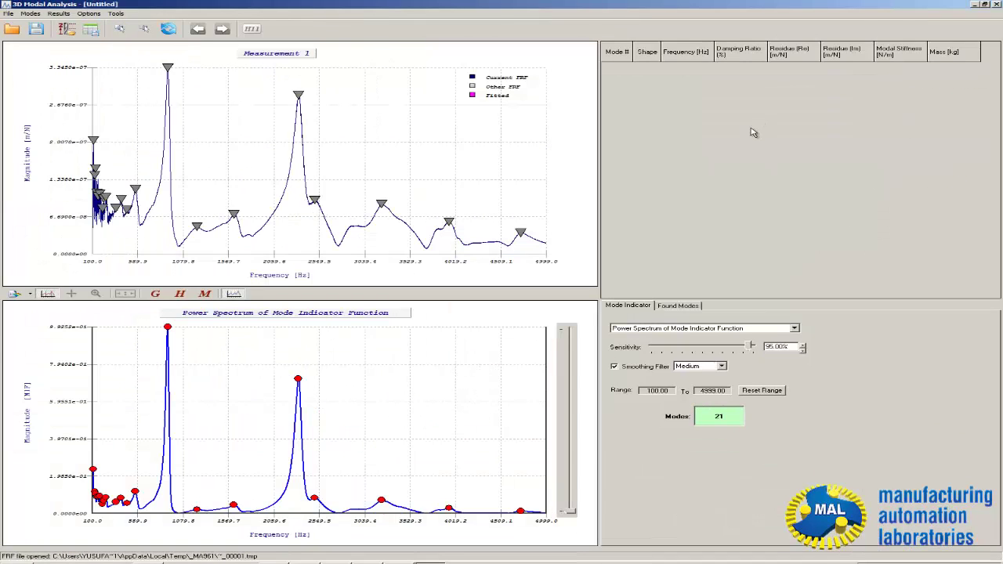
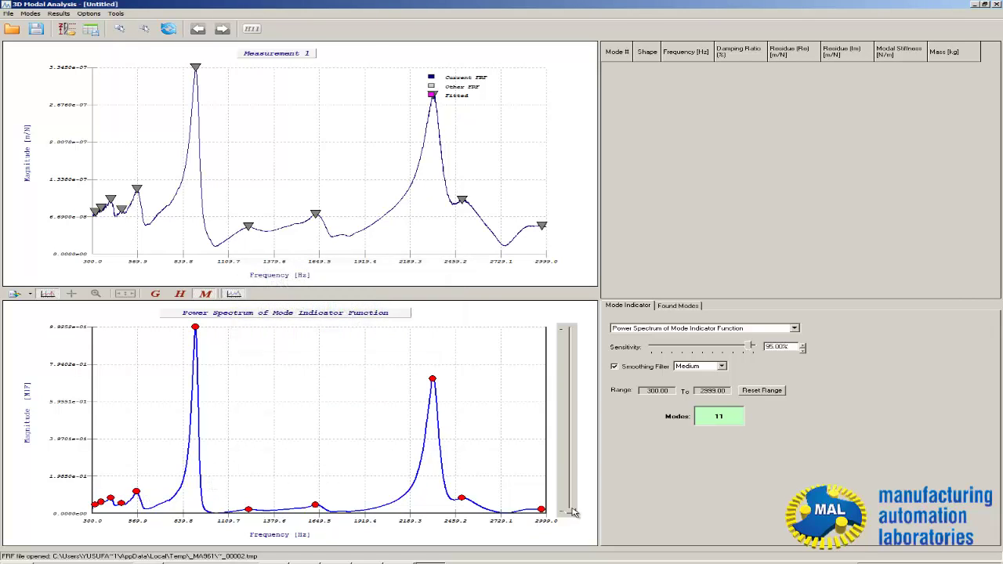
Step: Raise the mode threshold to exclude minor peaks, and fit the FRF with all remaining modes except the one near 2500 Hz
left_click_drag(573, 513, 575, 501)
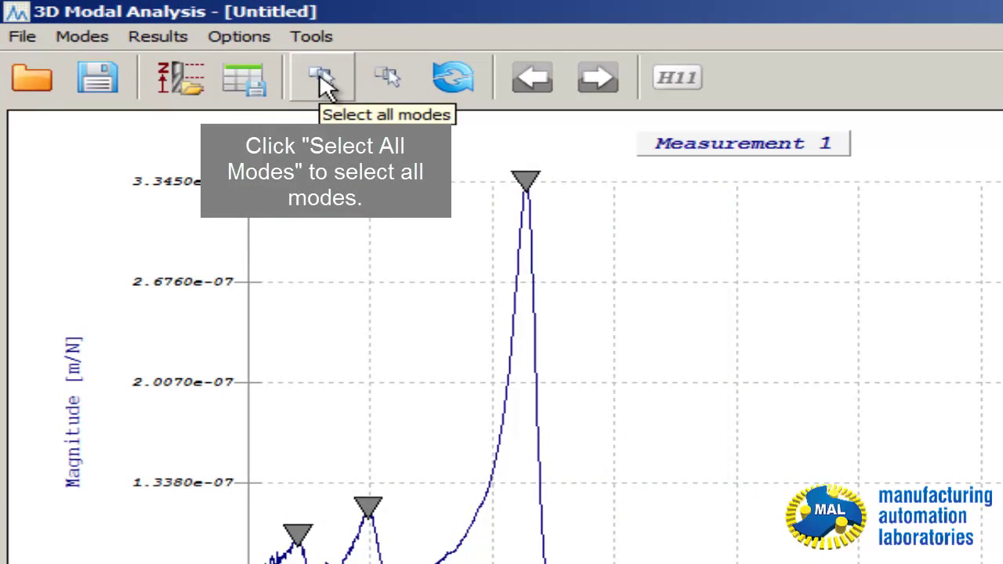
left_click(328, 86)
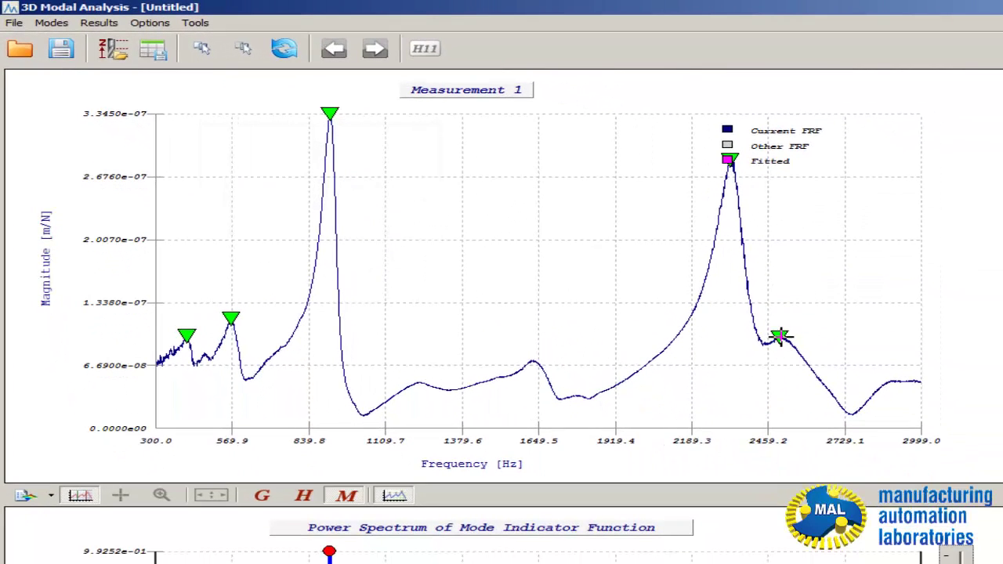
left_click(781, 337)
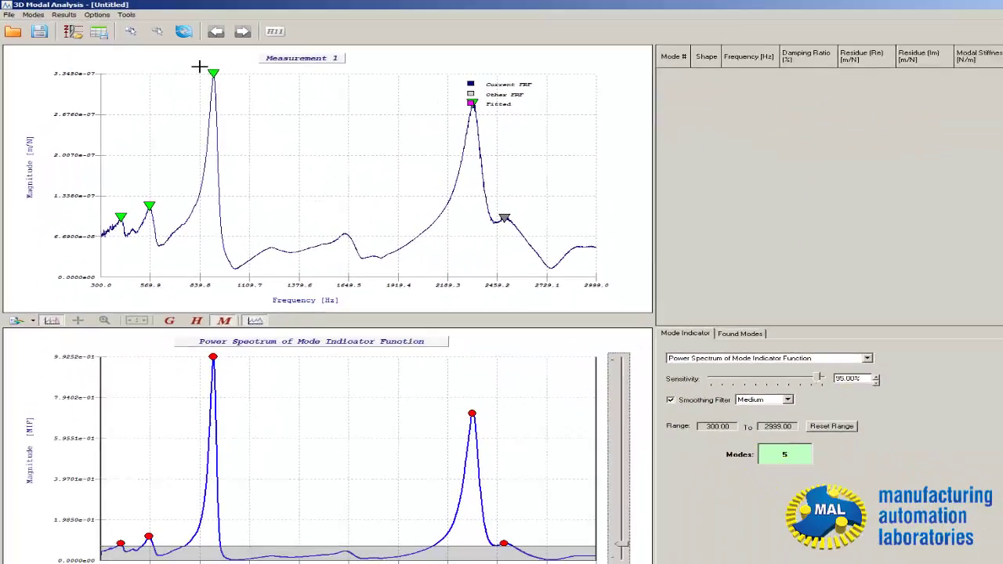
left_click(168, 29)
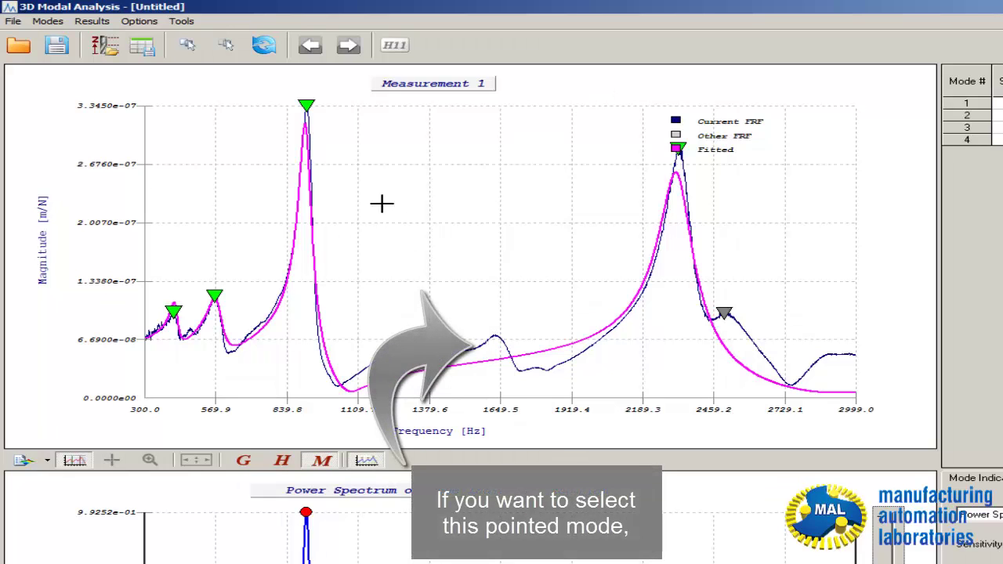
Step: Clear the mode selection, lower the mode threshold, and refit the FRF with the mode near 1630 Hz included
left_click(227, 45)
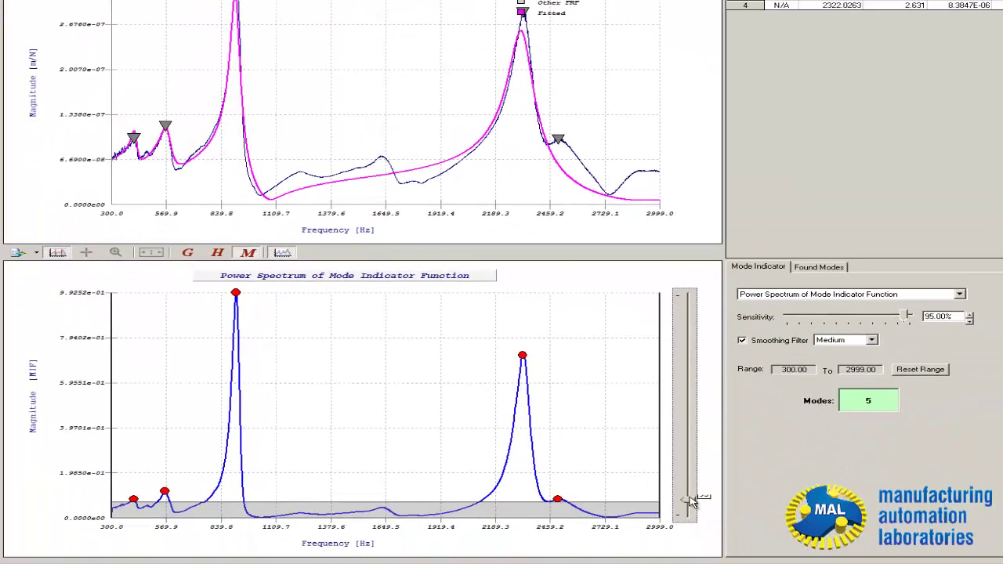
left_click_drag(692, 507, 691, 515)
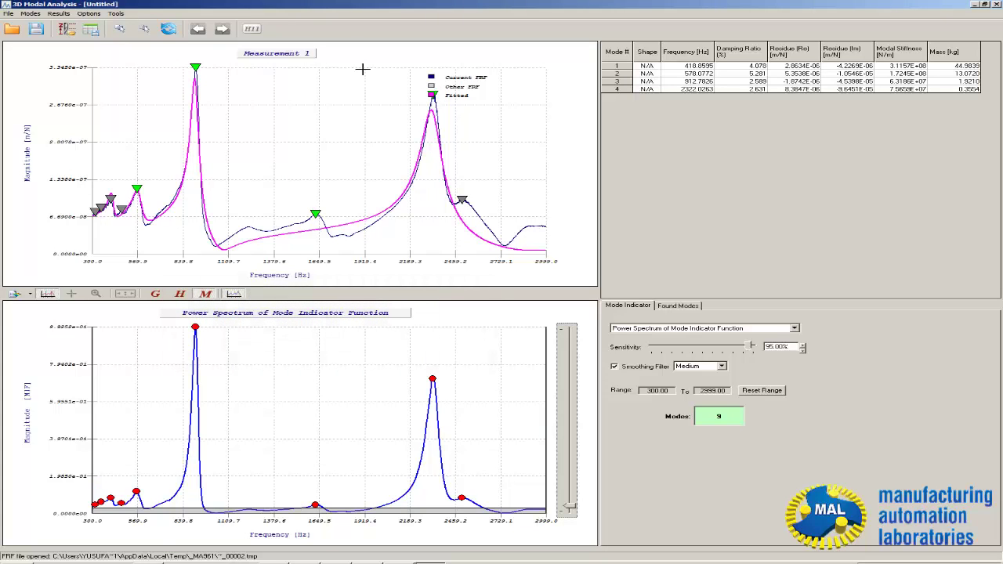
left_click(171, 30)
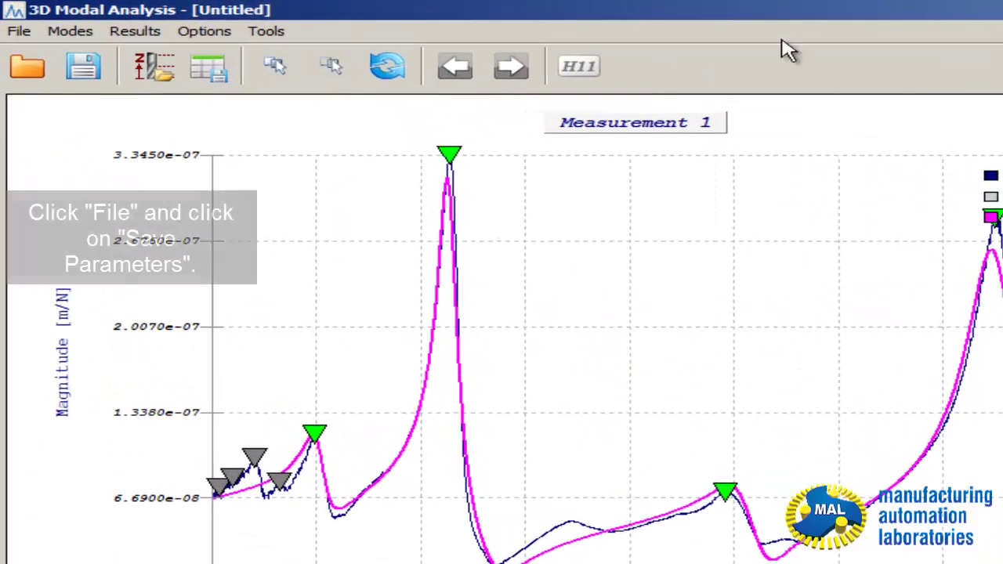
left_click(10, 34)
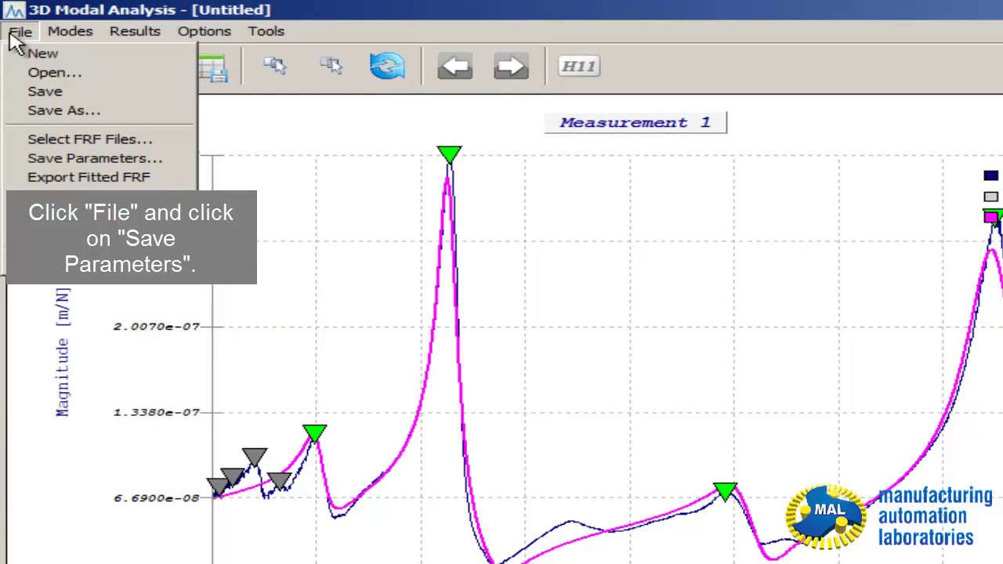
left_click(82, 159)
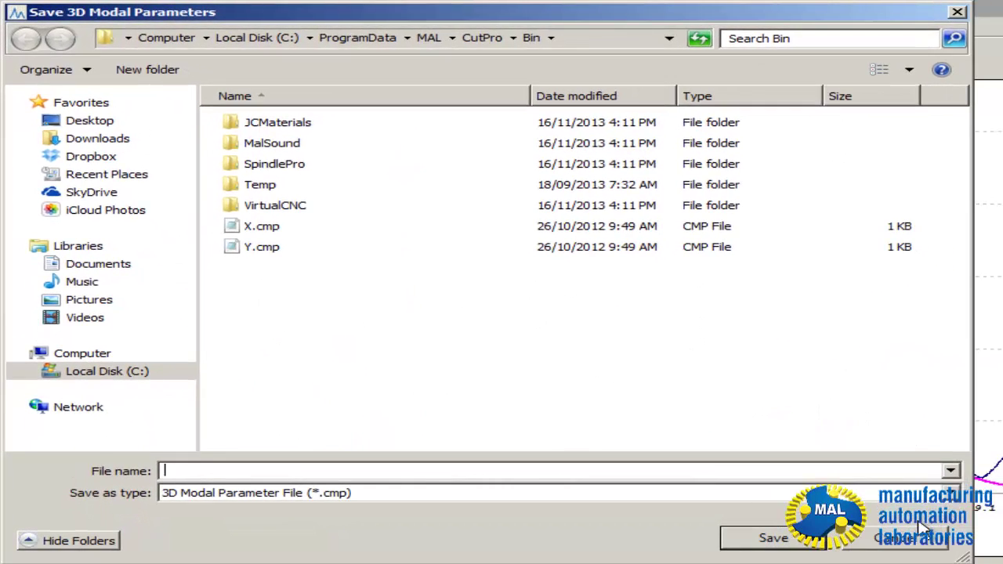
left_click(923, 534)
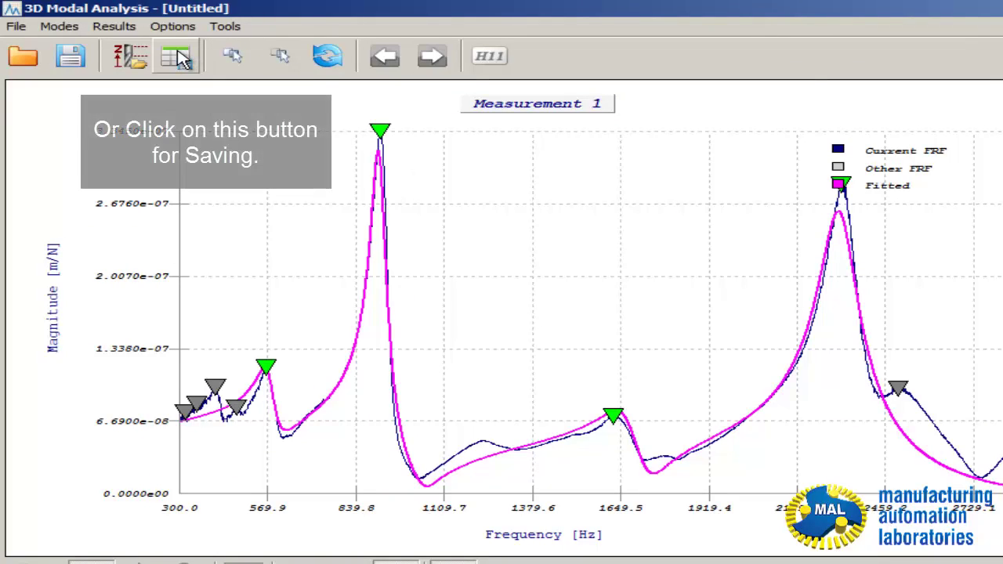
Step: Save the fitted X-axis modal parameters as MidHammer_x in the CutProFiles folder on the desktop
left_click(181, 59)
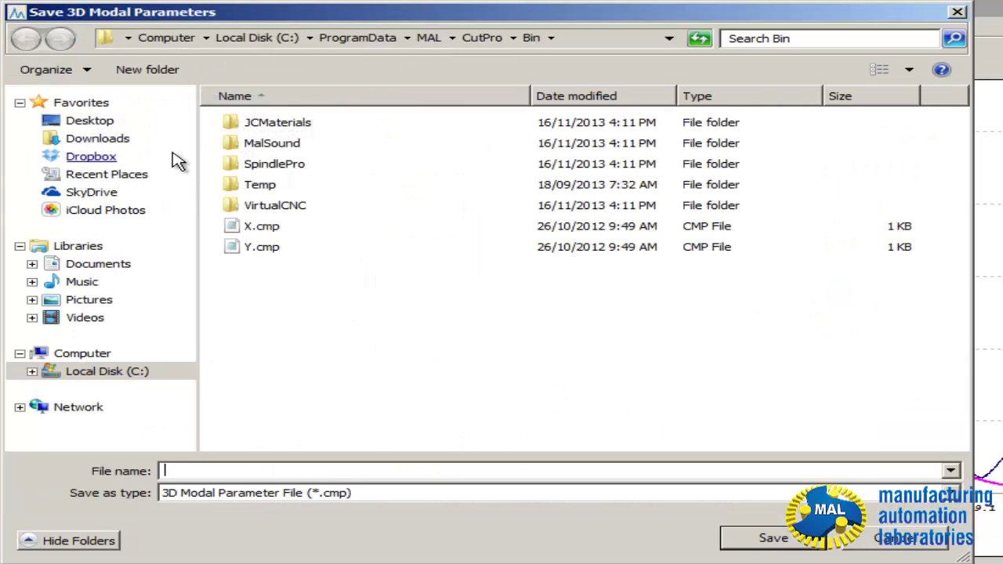
left_click(102, 122)
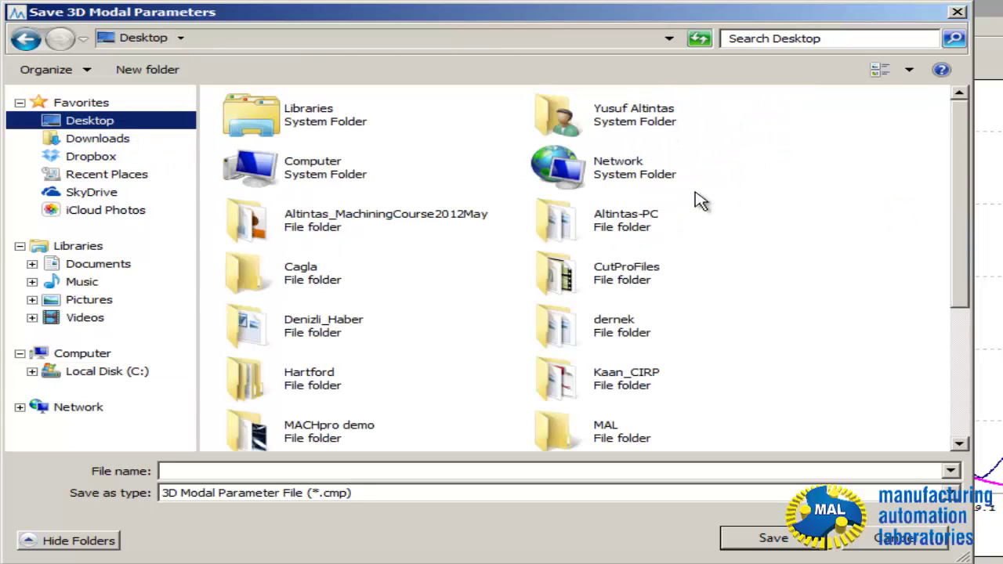
double_click(613, 273)
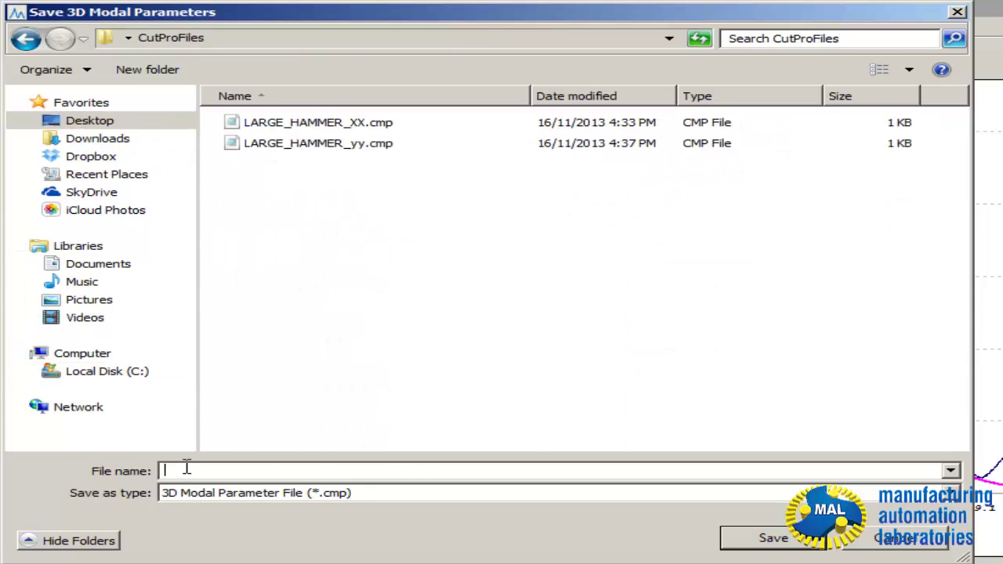
type("Mid")
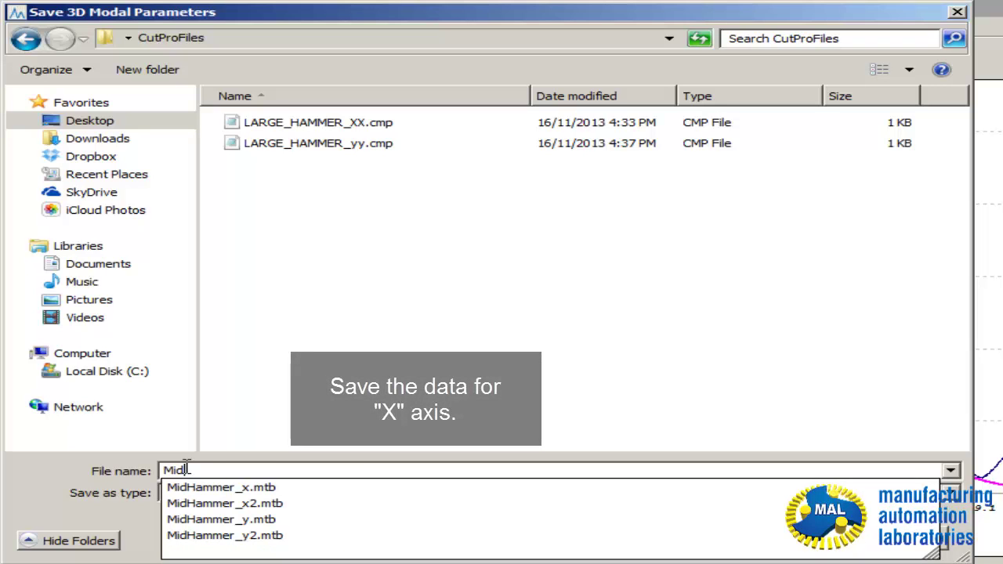
left_click(263, 487)
left_click(283, 471)
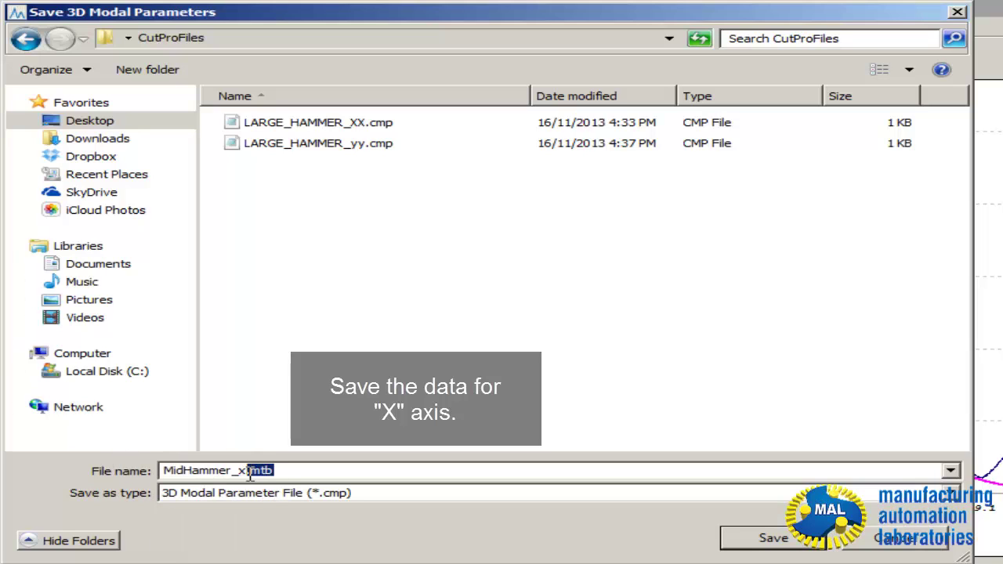
key("BackSpace")
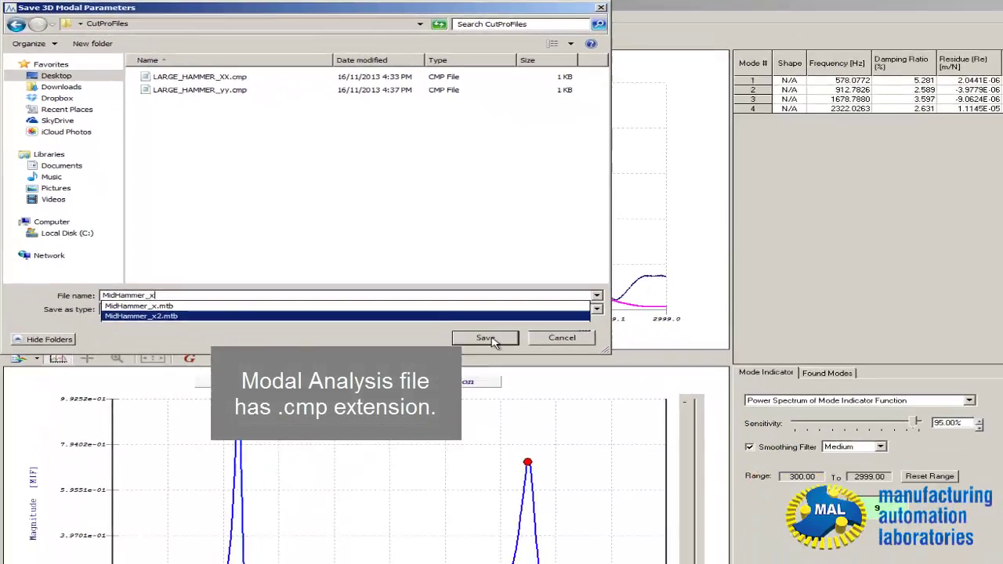
left_click(773, 537)
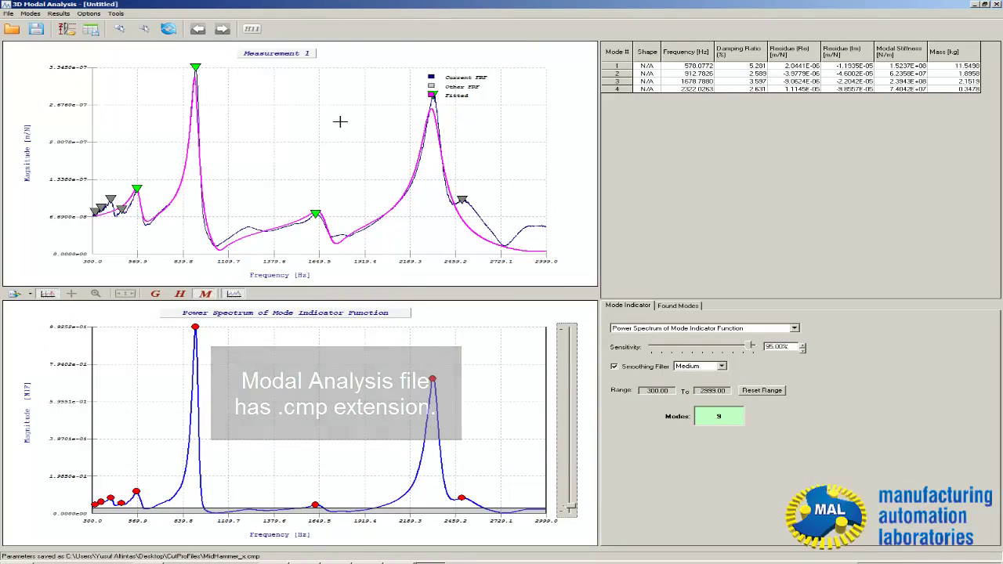
Step: Close the X-axis analysis, send the MidHammer_y2 measurement to Modal Analysis, and maximize the 3D Modal Analysis window
left_click(995, 4)
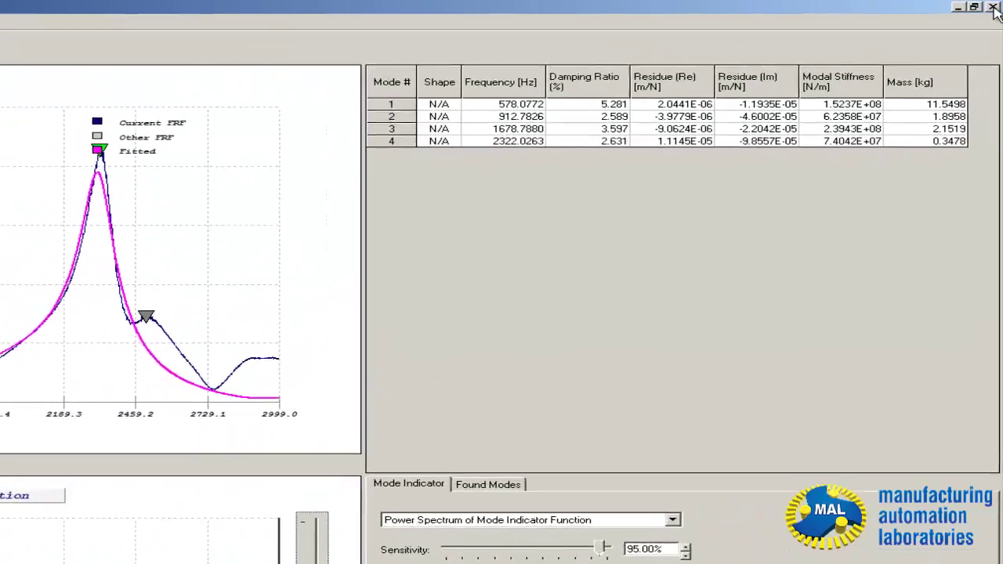
left_click(123, 558)
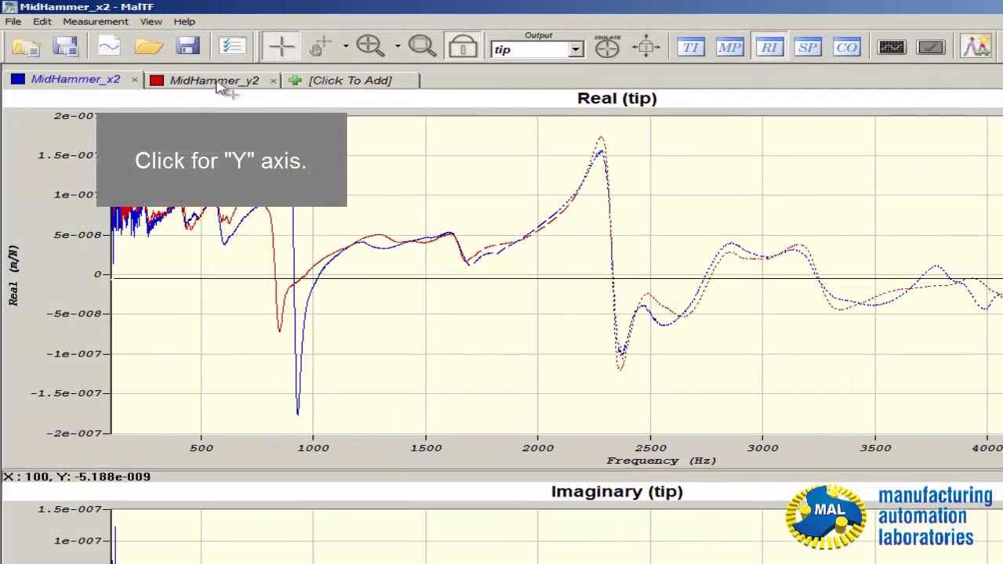
left_click(224, 82)
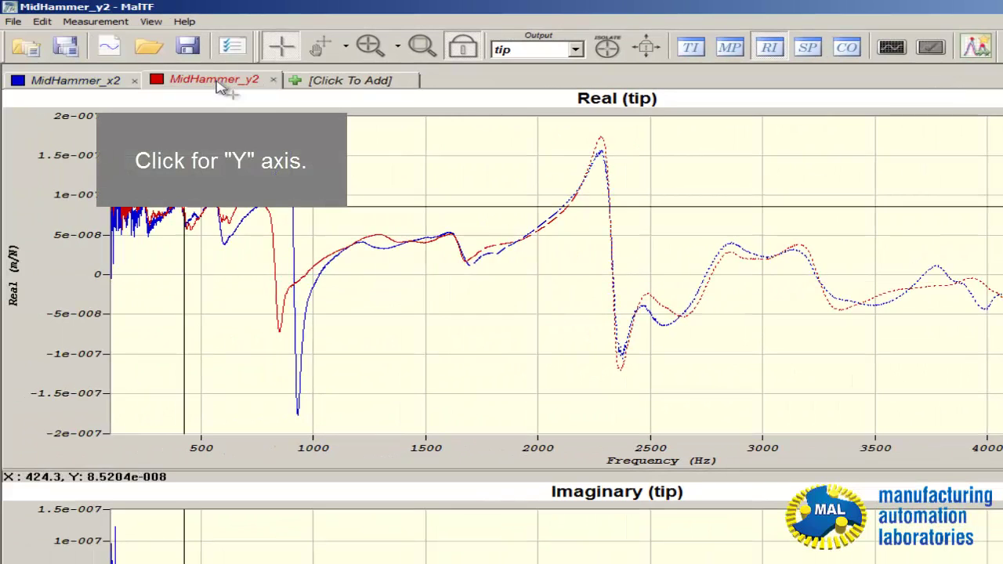
left_click(989, 51)
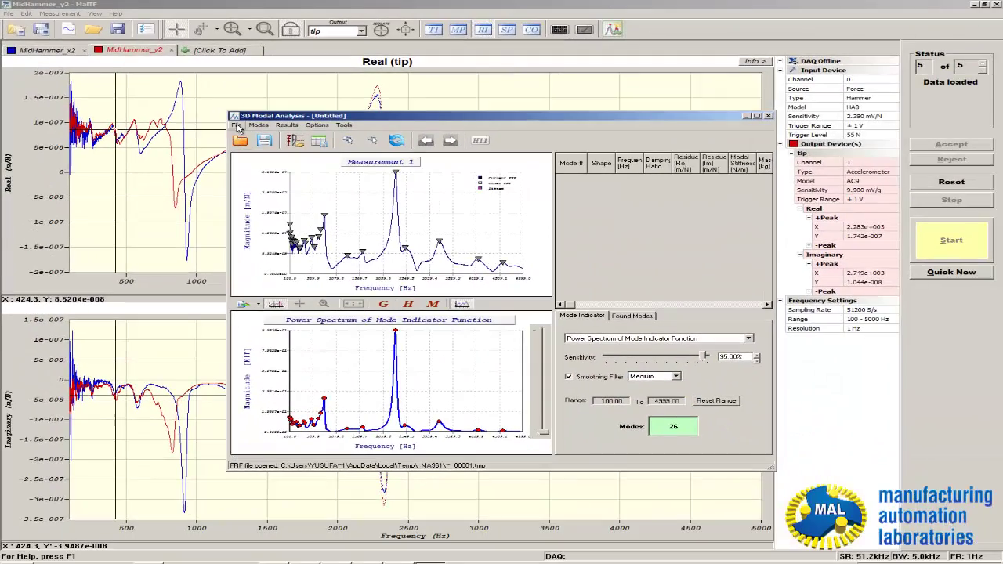
left_click(237, 125)
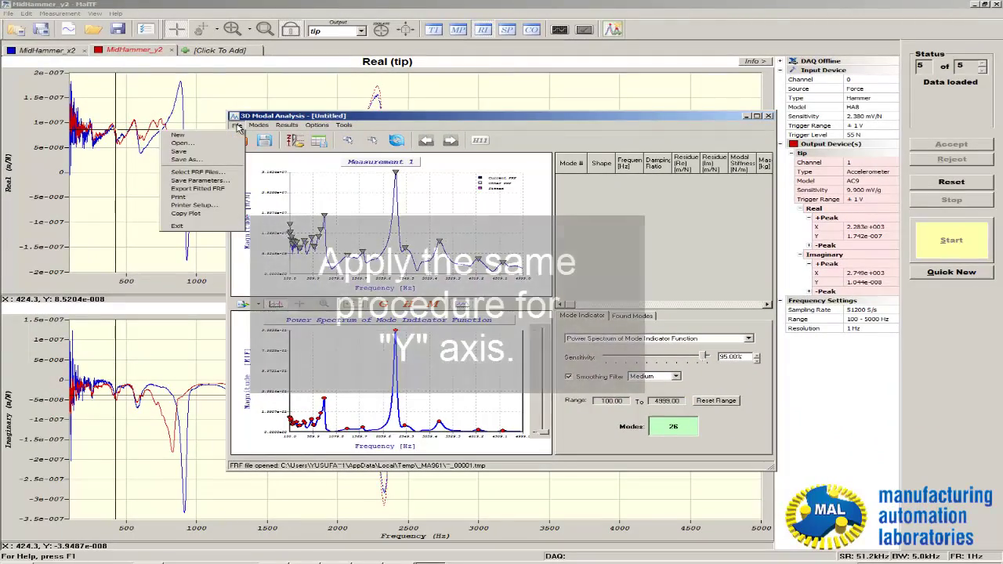
mouse_move(258, 126)
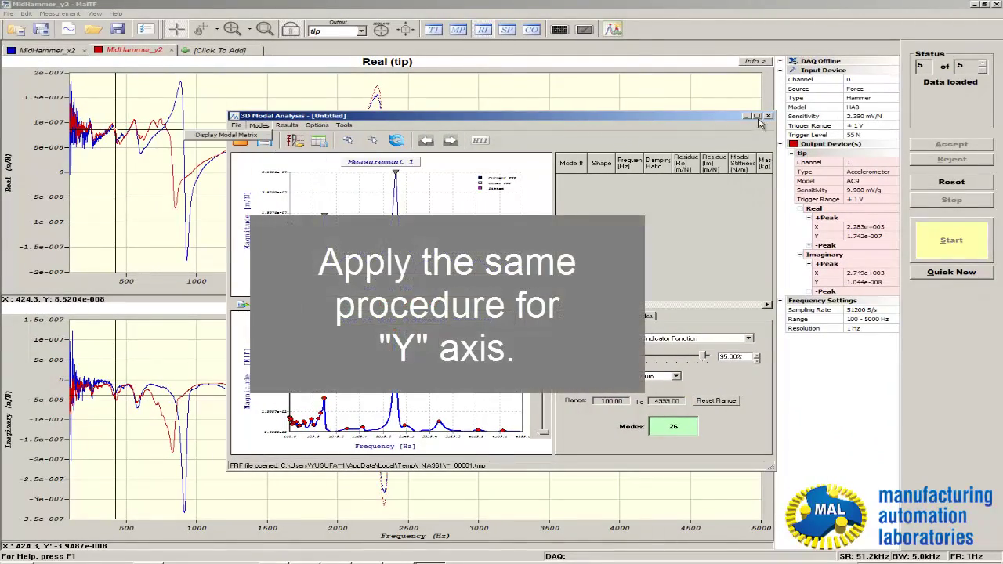
left_click(757, 117)
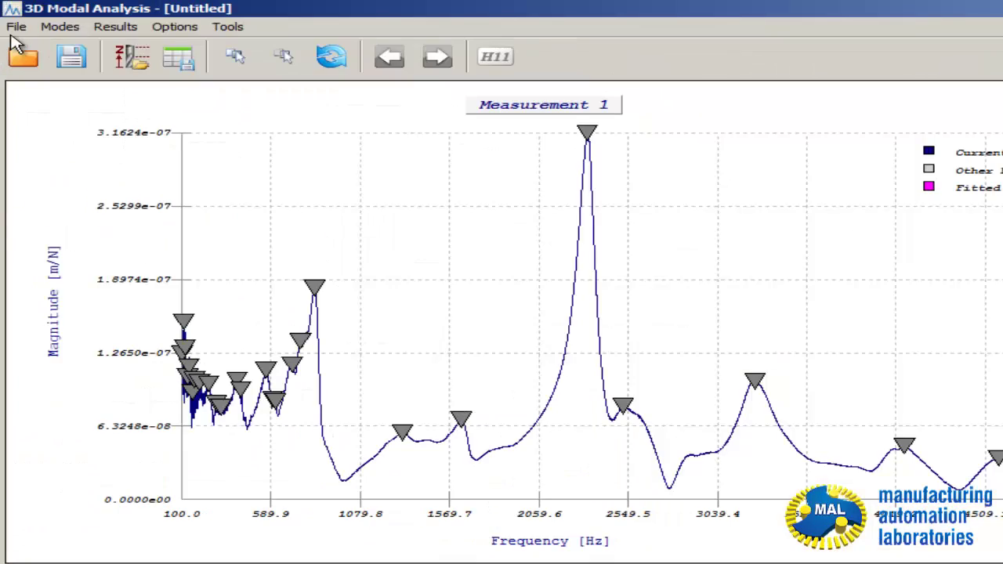
Step: Limit the frequency range of the Y-axis FRF file to 300–2500 Hz
left_click(14, 30)
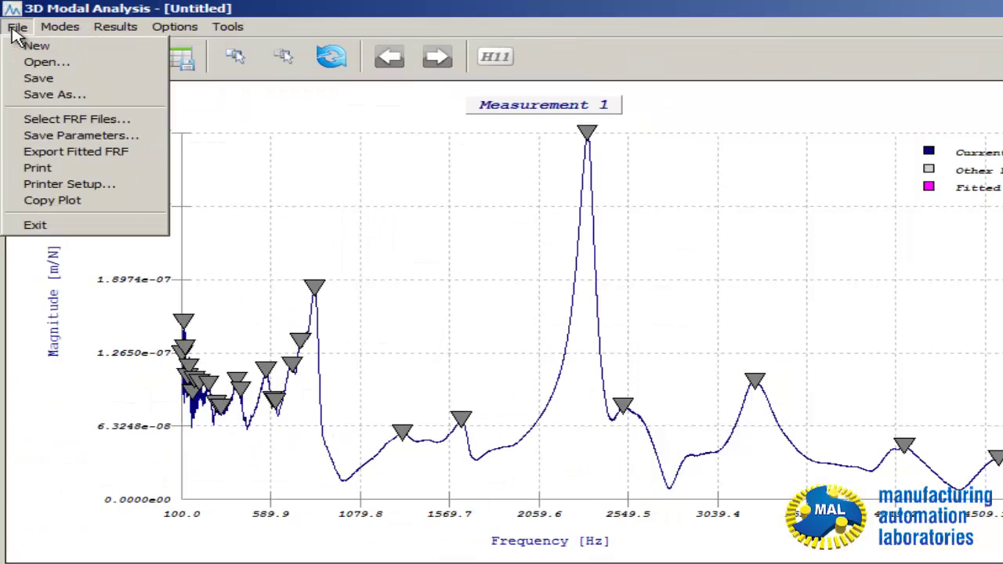
left_click(52, 121)
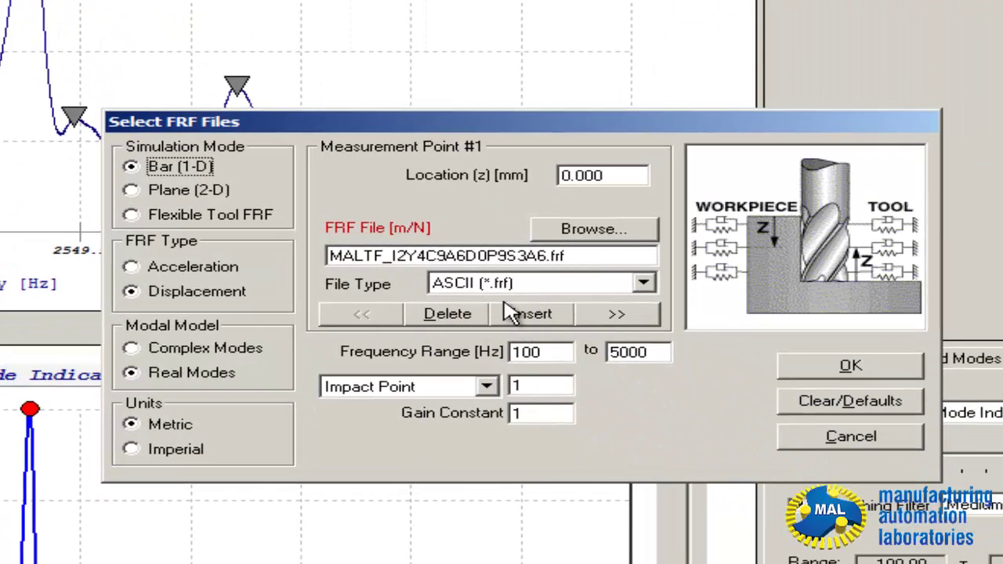
double_click(544, 352)
type("30")
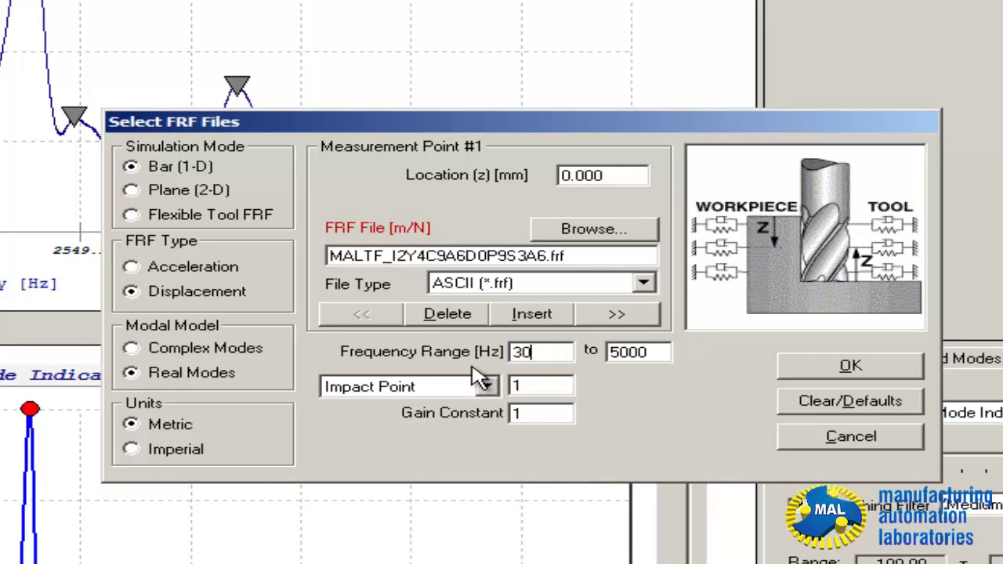
type("0")
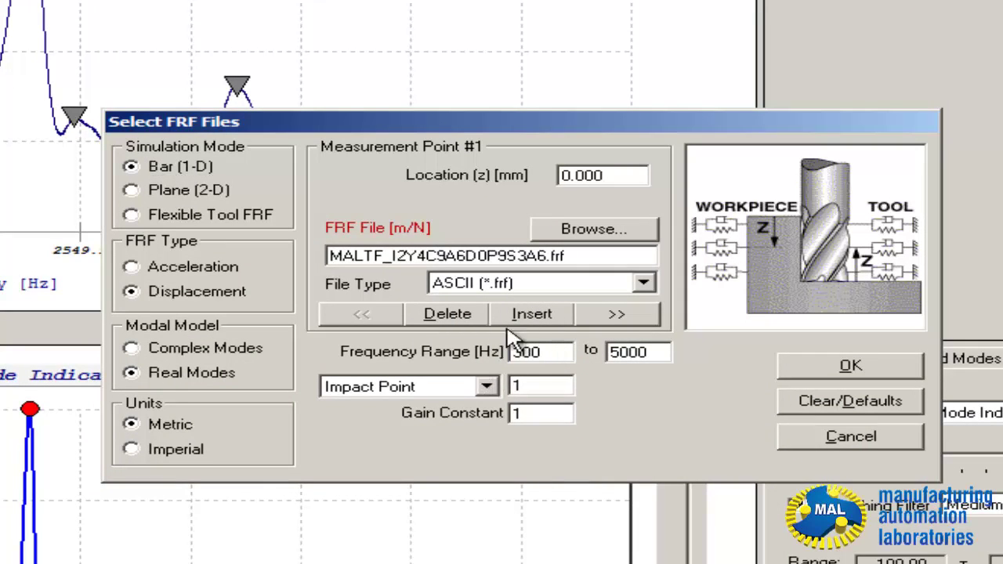
double_click(656, 353)
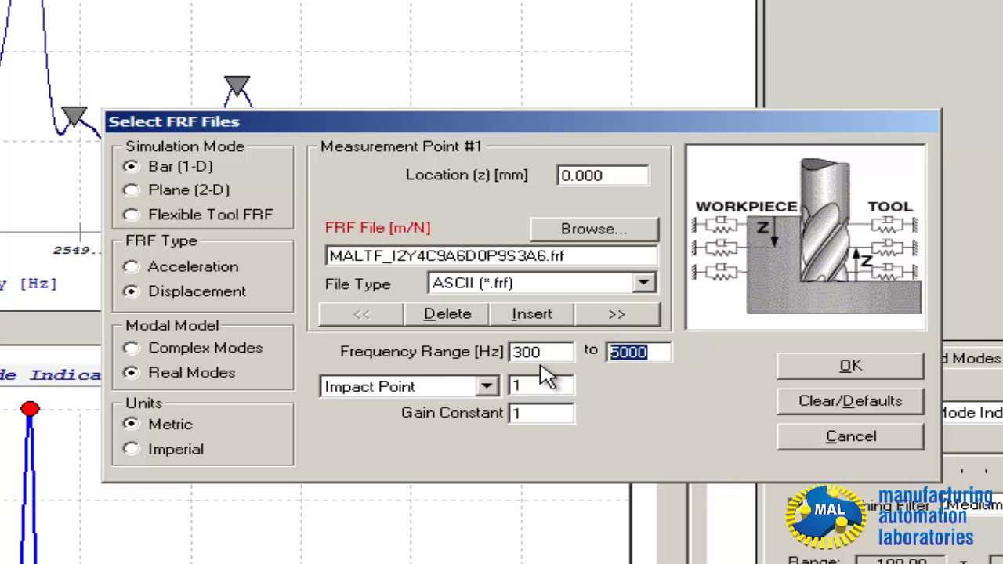
type("2500")
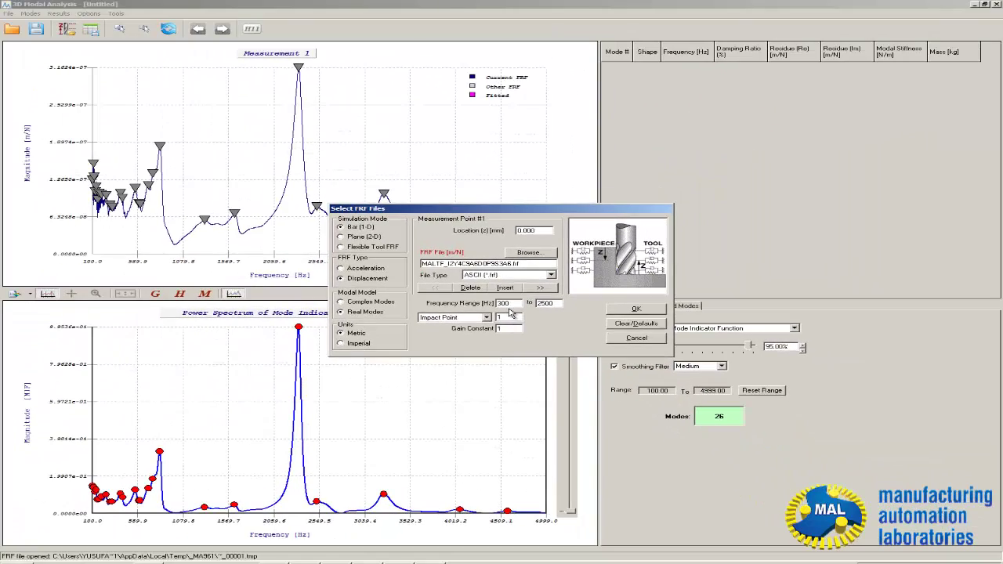
left_click(647, 312)
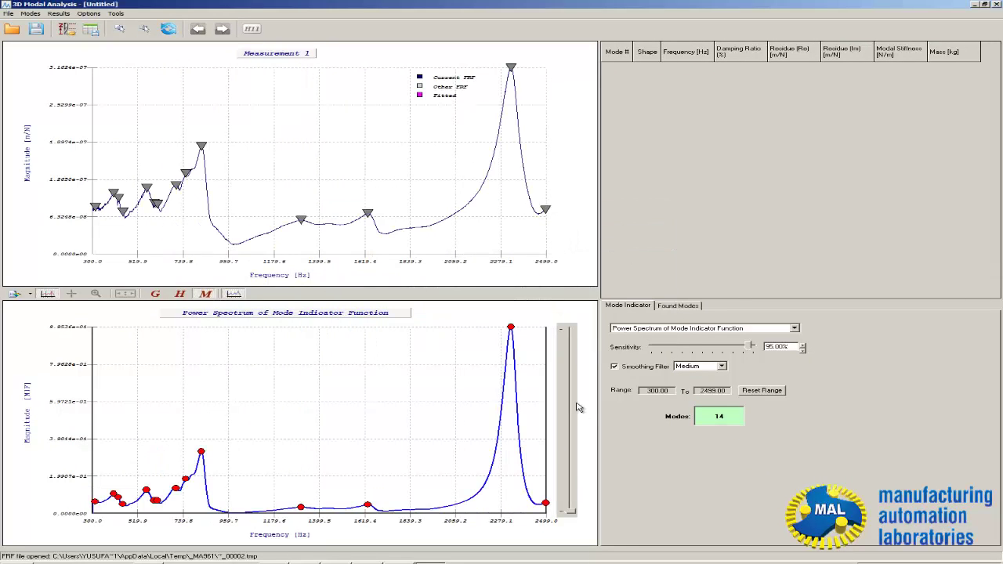
Step: Set the mode threshold just high enough to exclude the minor peak near 1300 Hz while keeping the one near 1630 Hz
left_click(572, 513)
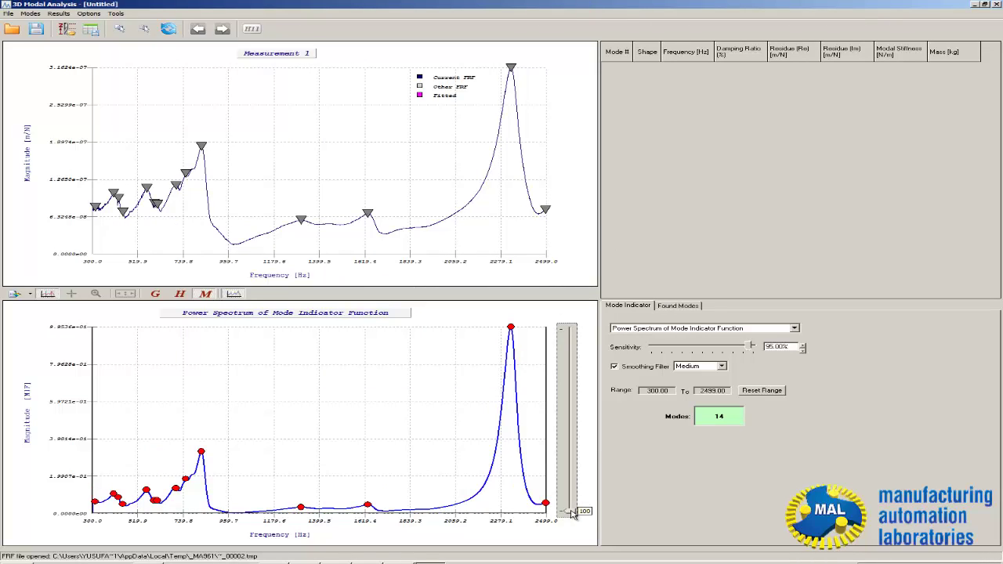
mouse_move(573, 513)
left_mouse_down()
mouse_move(578, 482)
mouse_move(580, 497)
left_mouse_up()
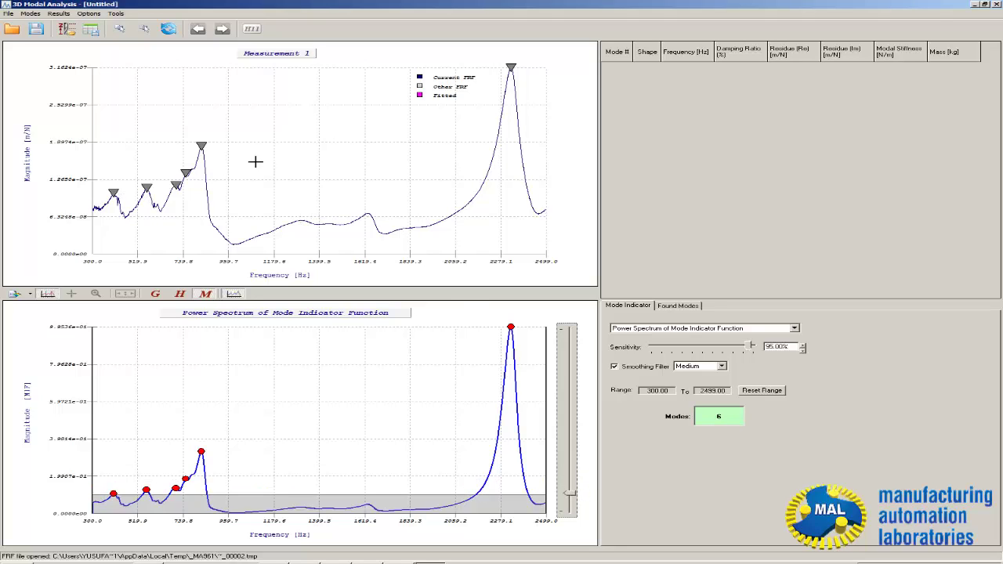
left_click_drag(572, 492, 575, 506)
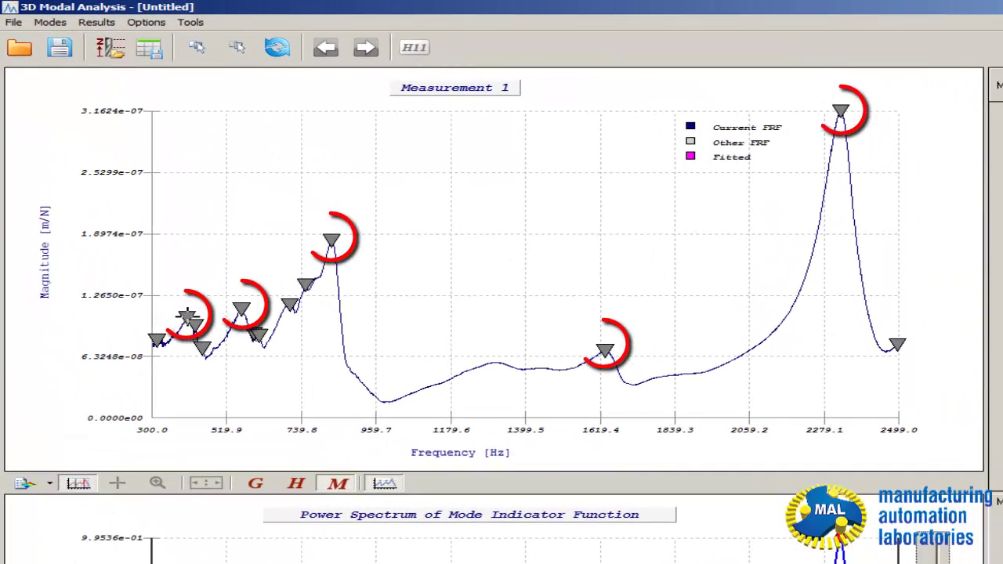
Step: Select the modes near 410, 570, 830, 1630 and 2320 Hz, and fit the Y-axis FRF with them
left_click(187, 316)
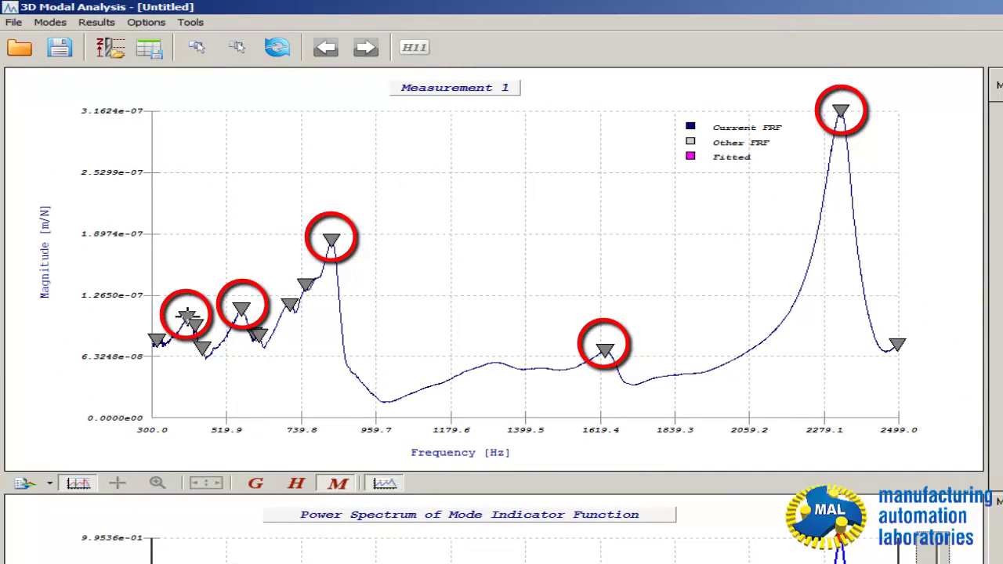
left_click(332, 238)
left_click(243, 309)
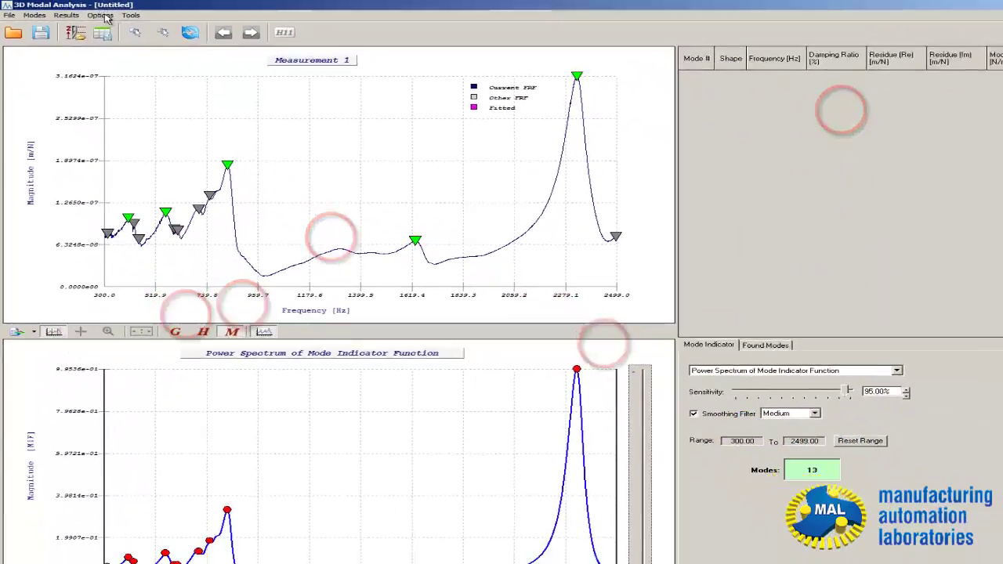
left_click(171, 29)
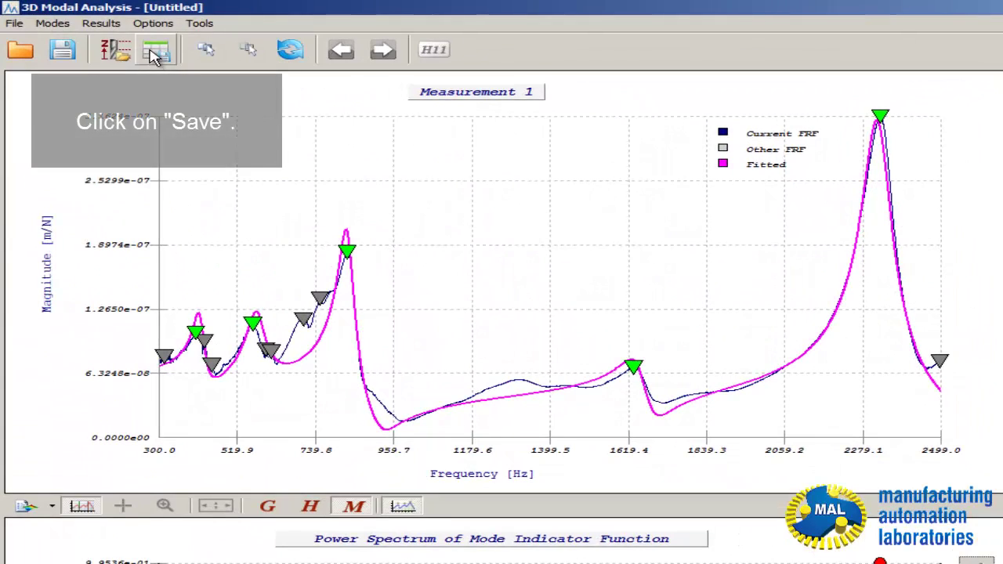
Step: Save the fitted Y-axis modal parameters as MidHammer_y.cmp in the CutProFiles folder on the desktop
left_click(154, 52)
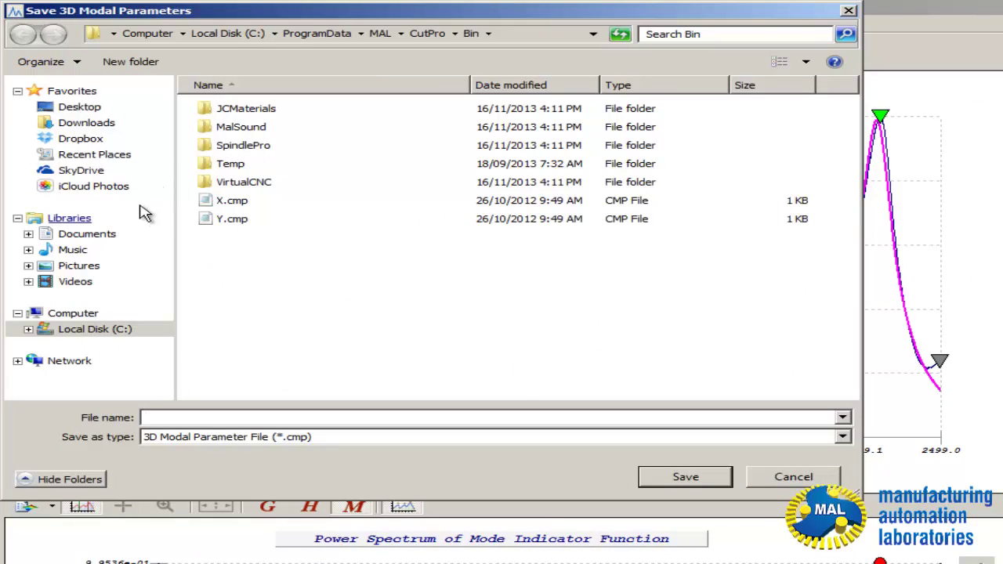
left_click(70, 111)
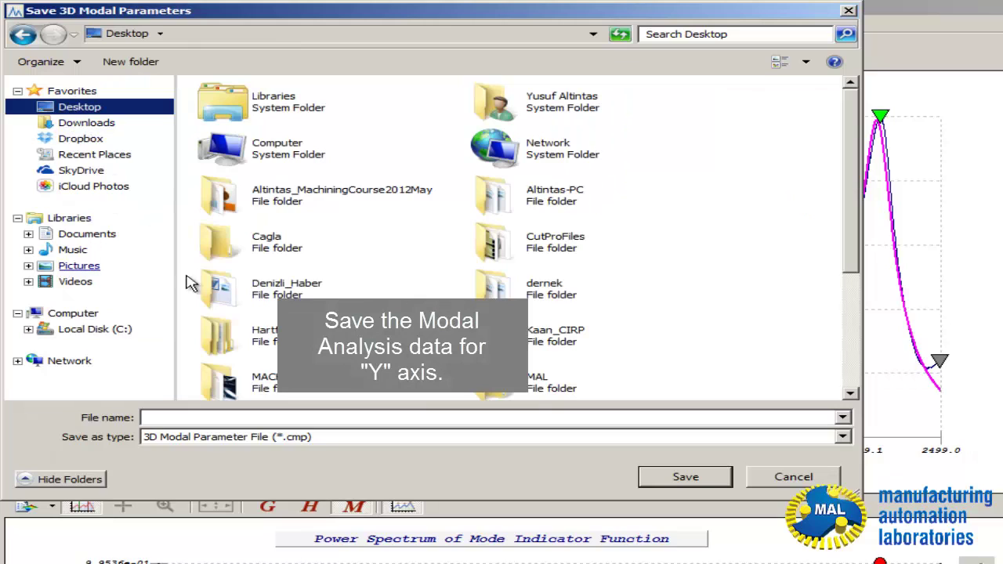
left_click(545, 259)
double_click(544, 258)
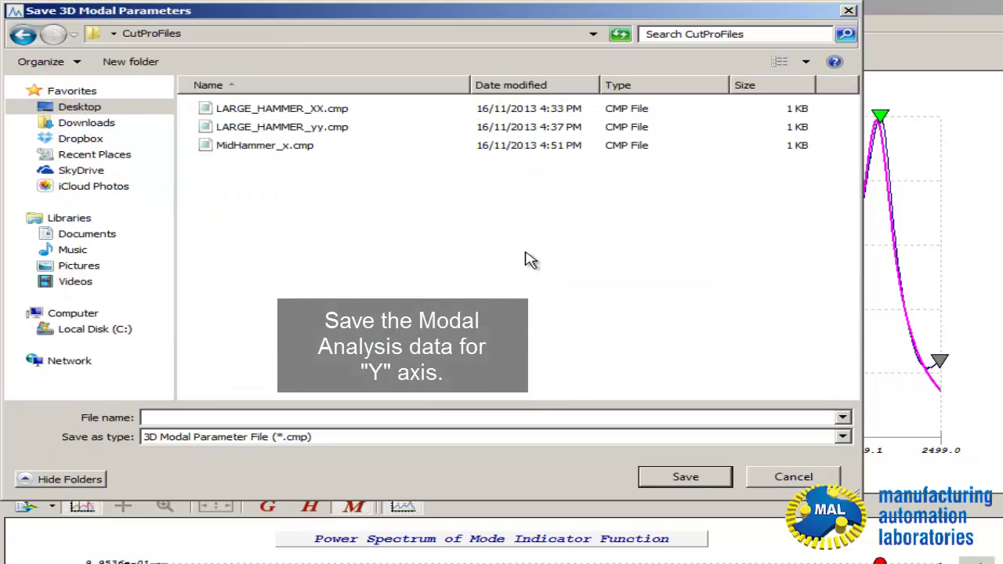
left_click(260, 147)
double_click(221, 419)
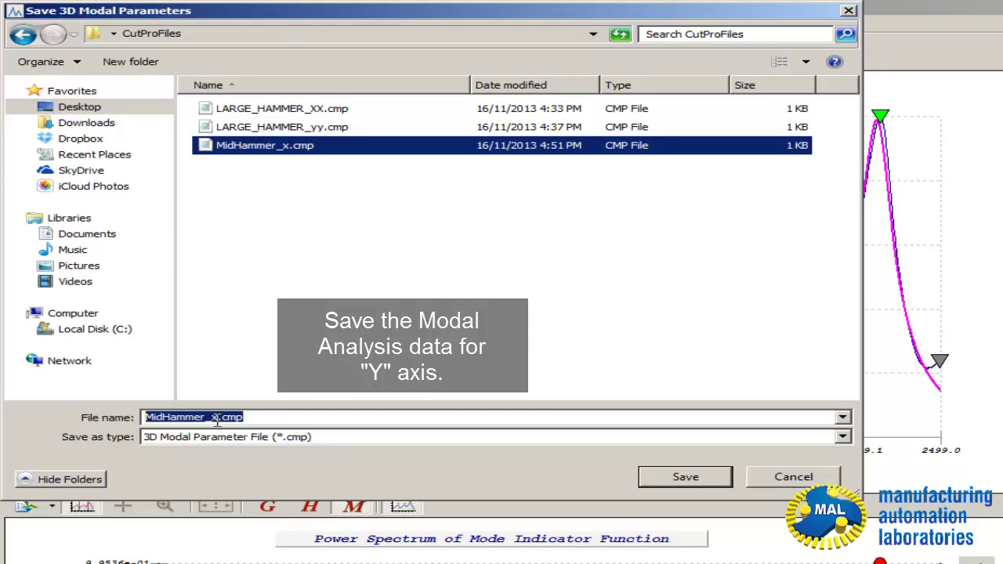
left_click(218, 417)
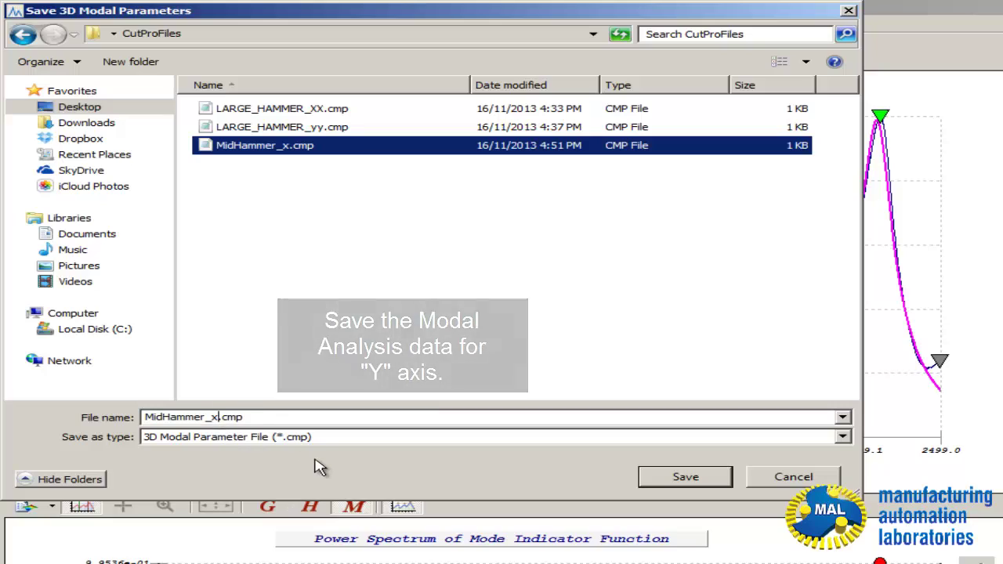
key("BackSpace")
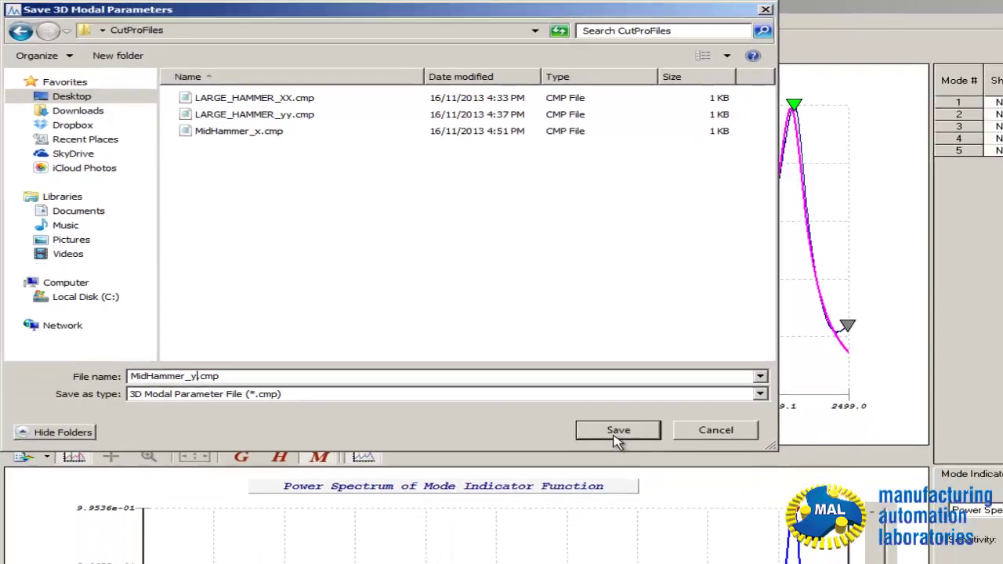
left_click(684, 476)
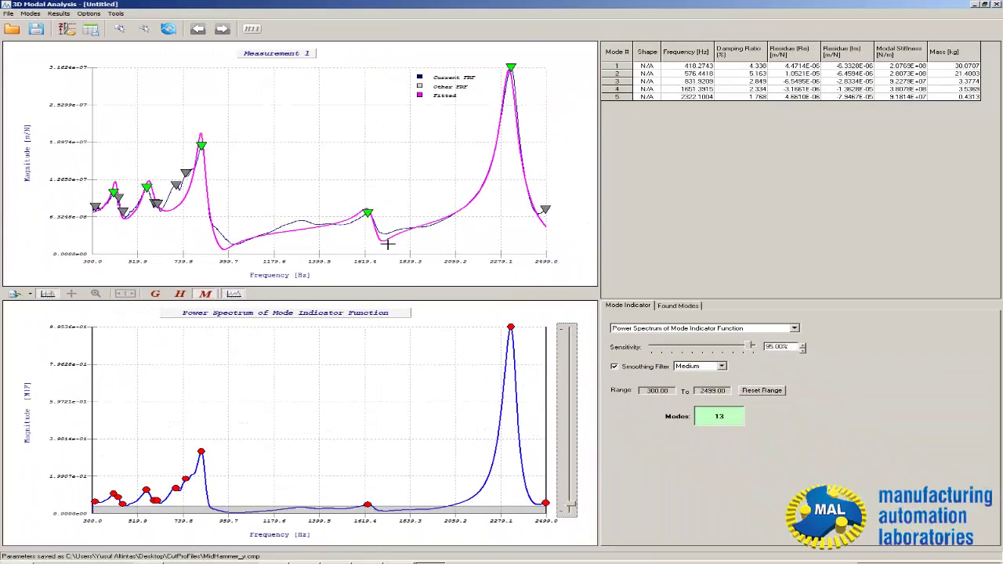